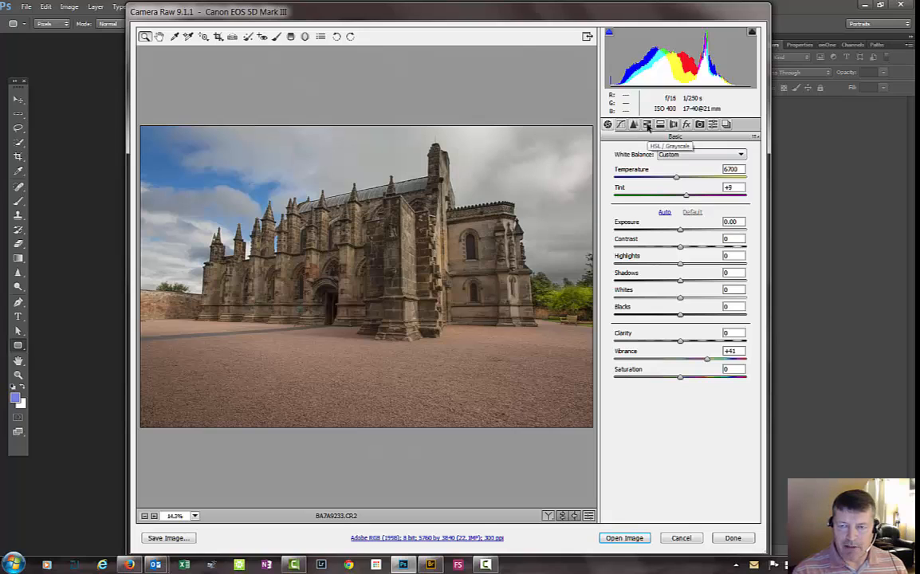
Adjust the gravel's HSL saturation with the Targeted Adjustment Tool, bringing Yellows to -48, and reset Oranges to 0.
click(648, 126)
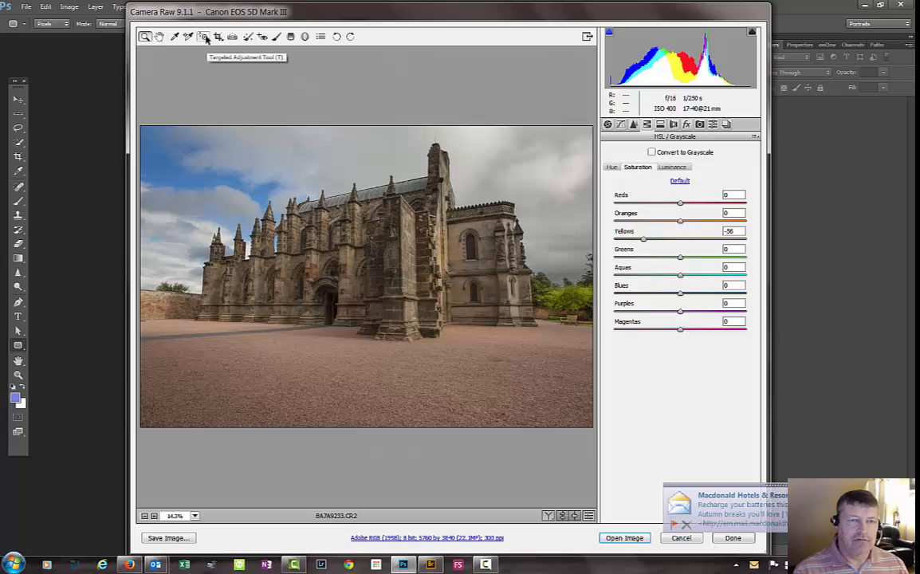
click(205, 37)
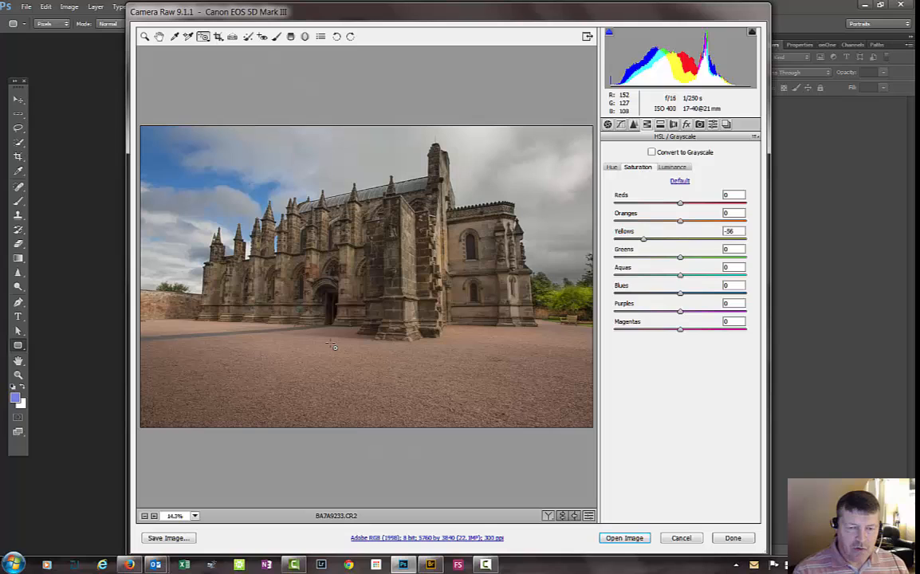
drag(333, 345, 368, 340)
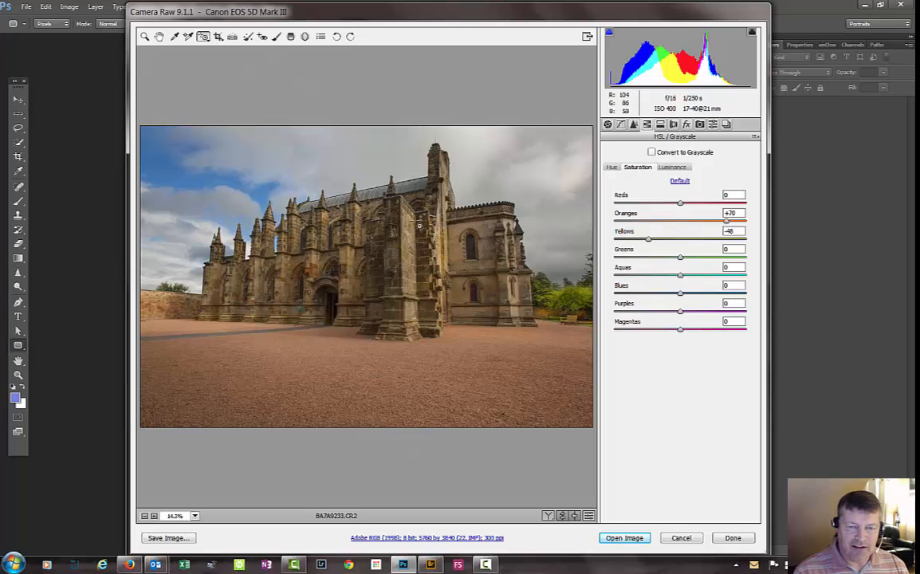
double_click(727, 222)
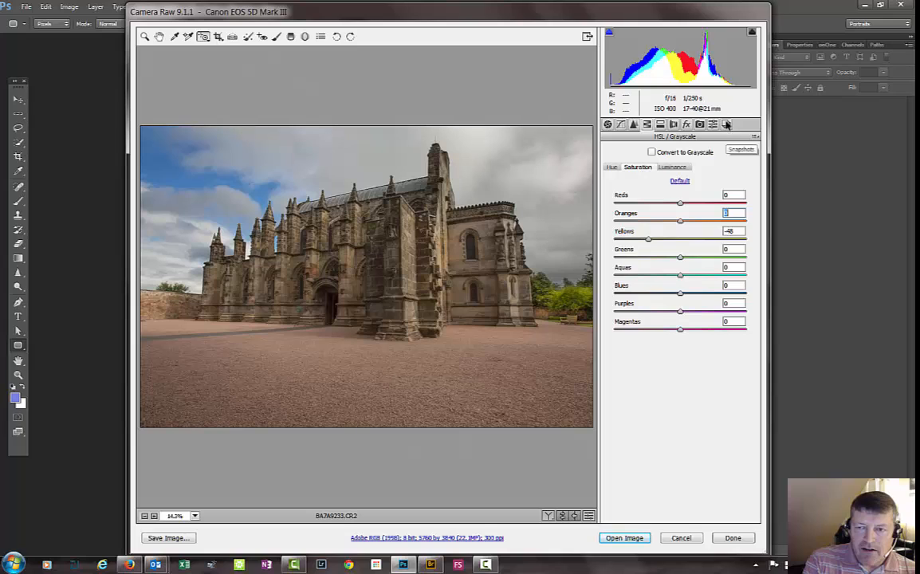
Save the current raw adjustments as a new snapshot, keeping the default name.
click(726, 126)
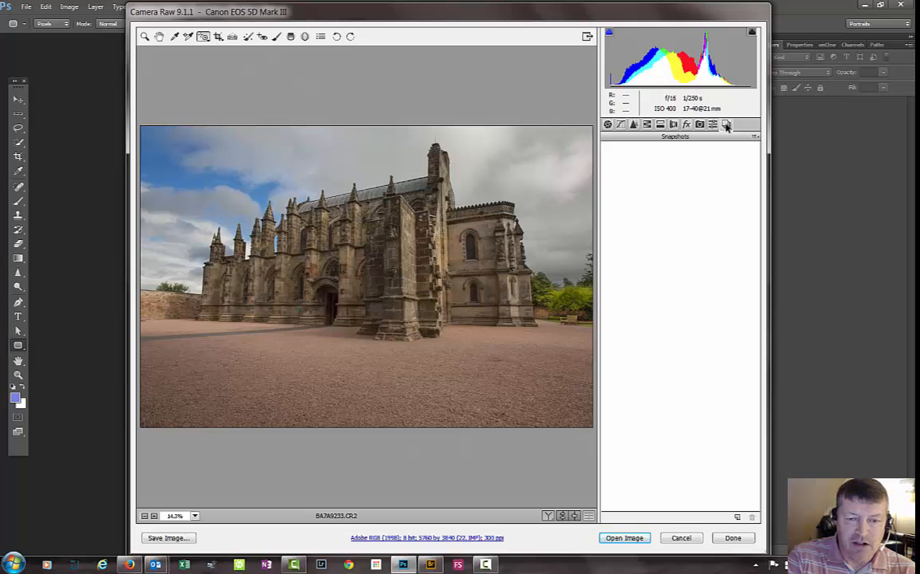
click(739, 518)
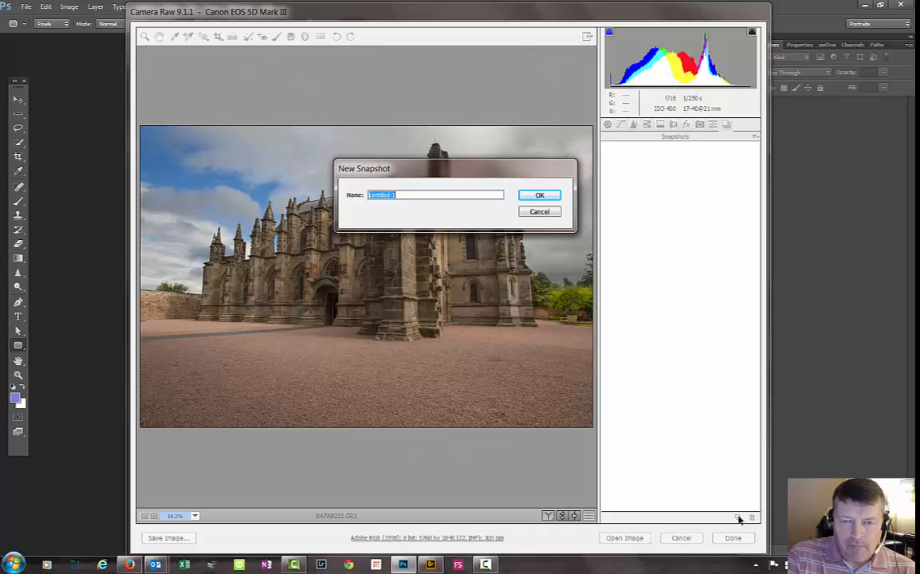
click(547, 197)
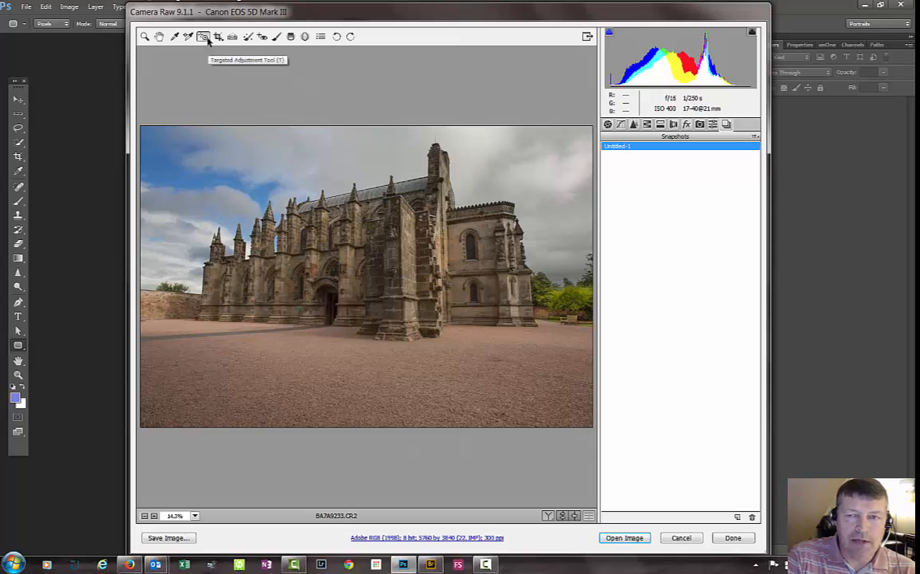
Raise the gravel's HSL saturation with the Targeted Adjustment Tool to Oranges +70 and Yellows -37.
click(608, 124)
click(646, 124)
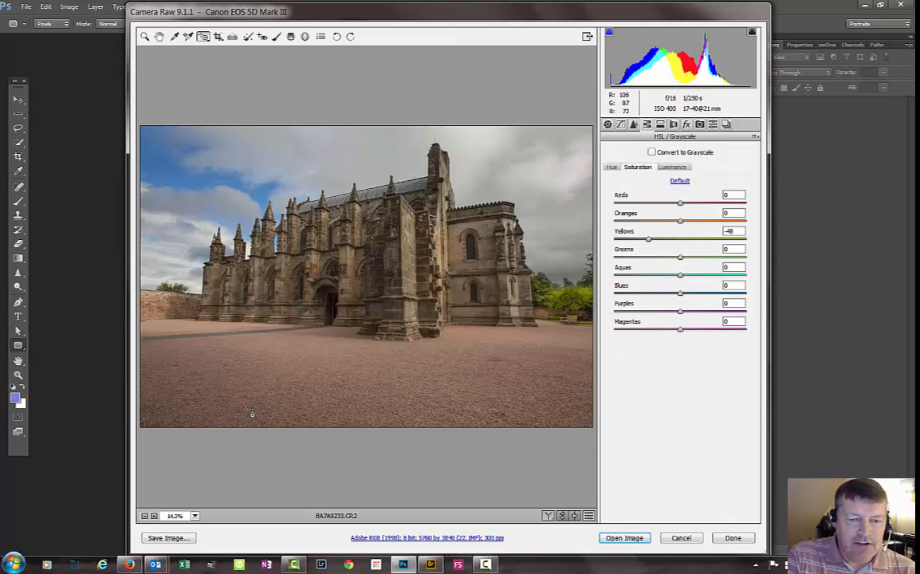
drag(286, 393, 291, 346)
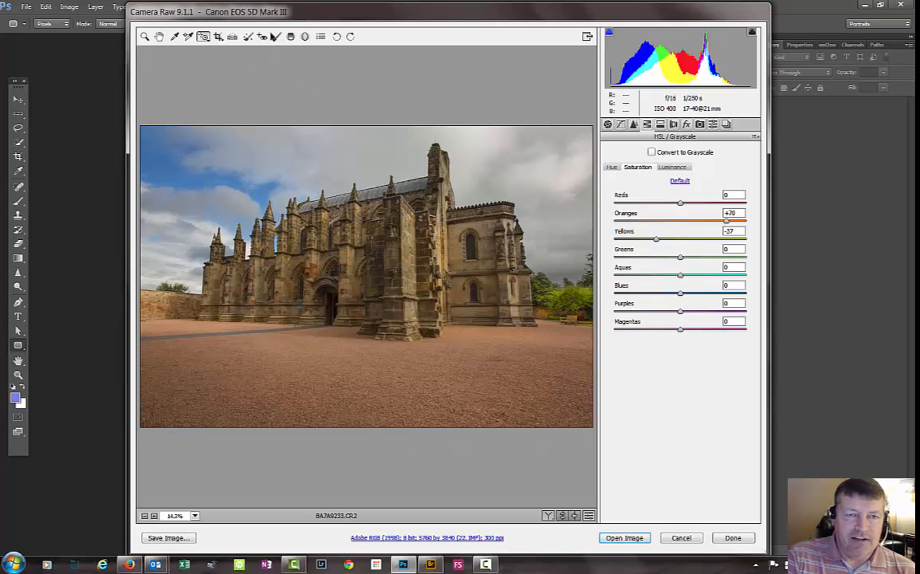
Straighten the image along the sloping roof line of the chapel and apply the resulting rotated crop.
click(232, 36)
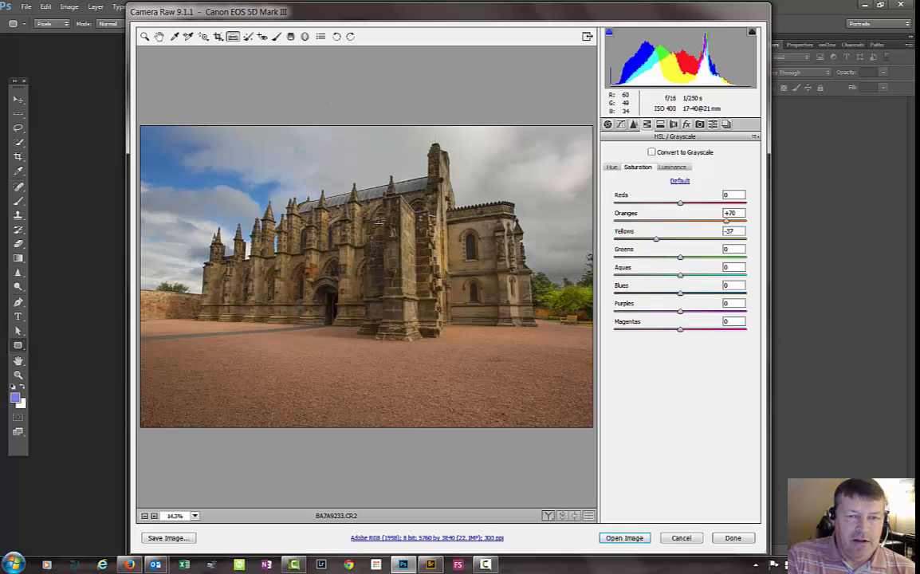
drag(327, 195, 406, 178)
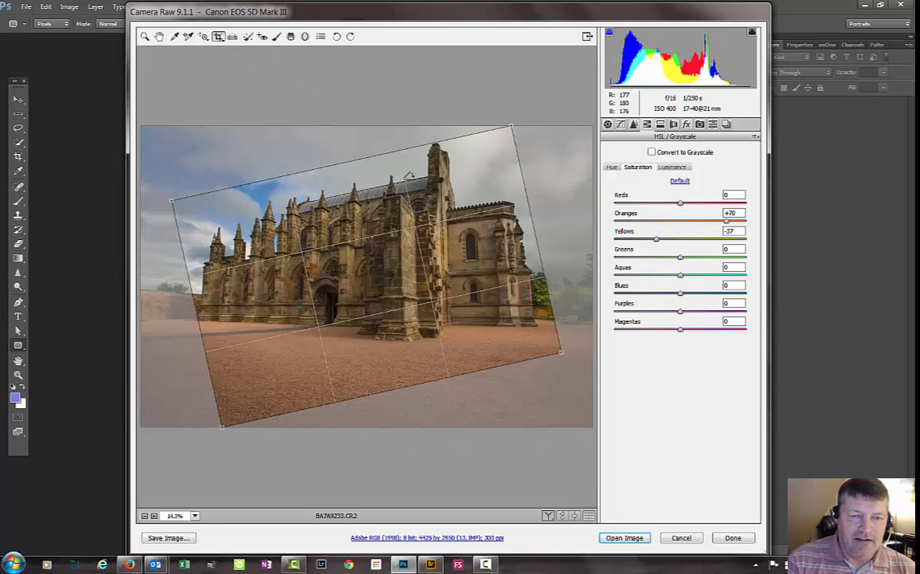
key(z)
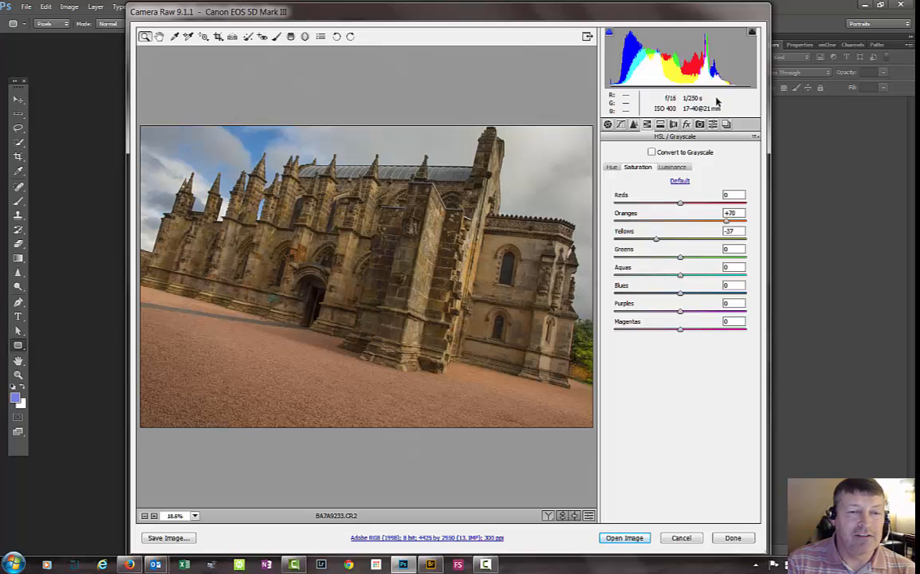
Restore the image to the saved snapshot.
click(726, 124)
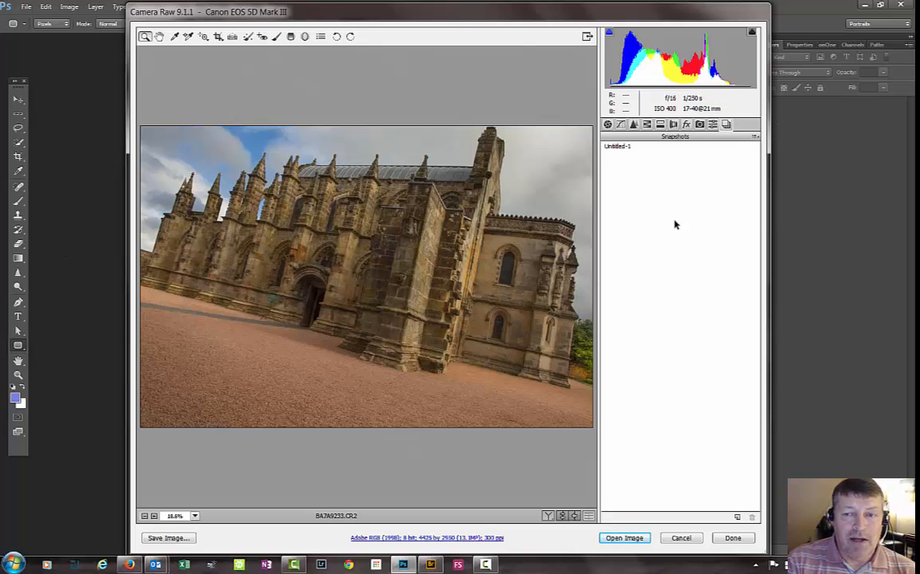
click(621, 150)
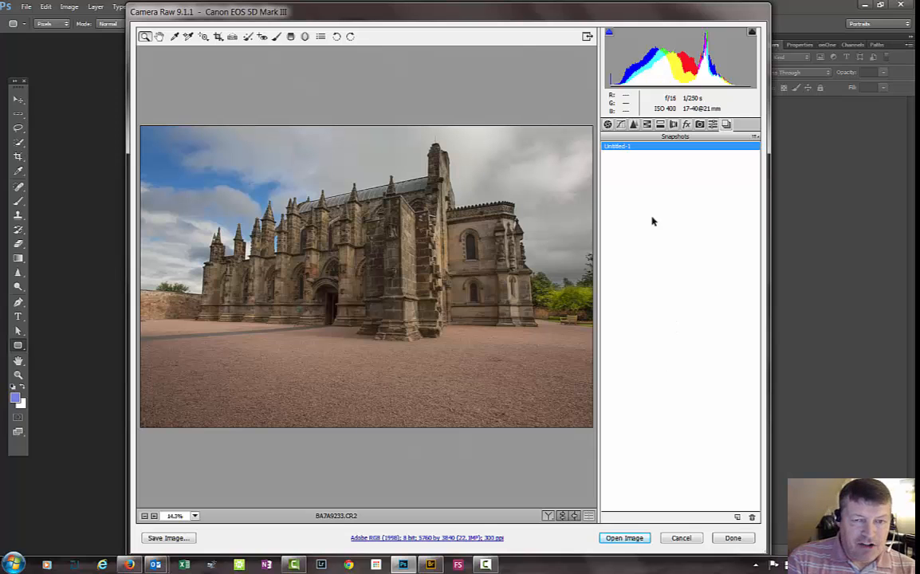
Set the HSL saturation of Reds to +12 and Oranges to +32, leaving Magentas reset to 0 after a trial change.
click(607, 125)
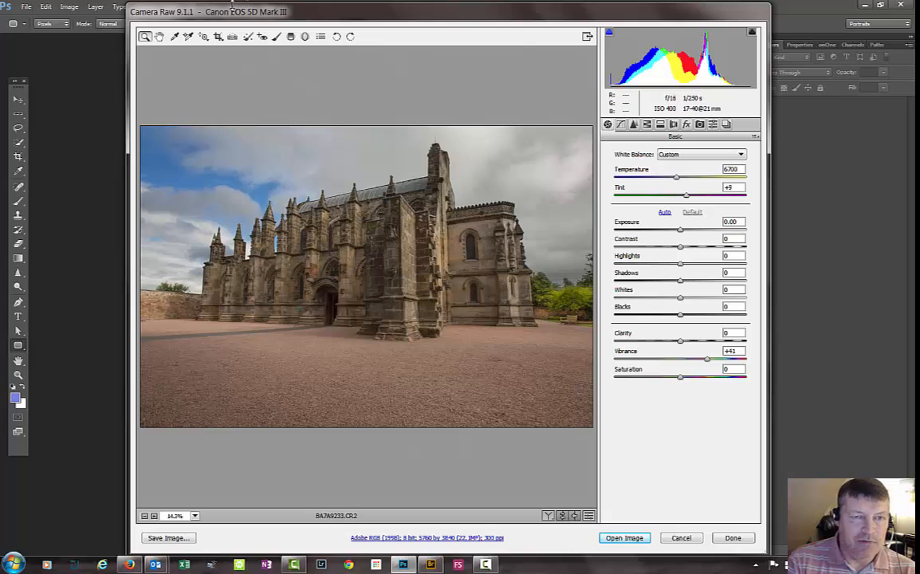
click(648, 125)
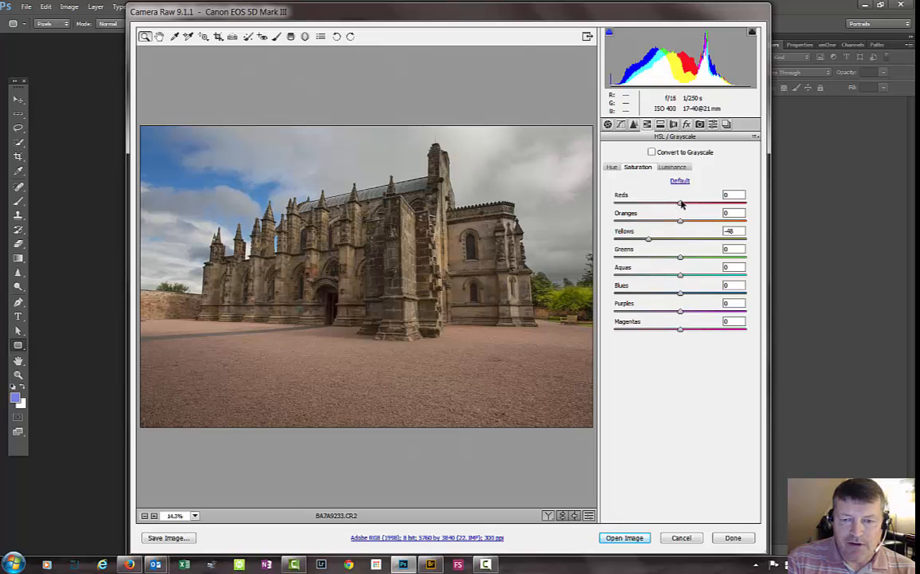
mouse_move(681, 205)
mouse_down()
mouse_move(696, 204)
mouse_move(687, 204)
mouse_move(691, 223)
mouse_move(705, 223)
mouse_move(616, 205)
mouse_move(698, 209)
mouse_move(604, 210)
mouse_move(689, 205)
mouse_up()
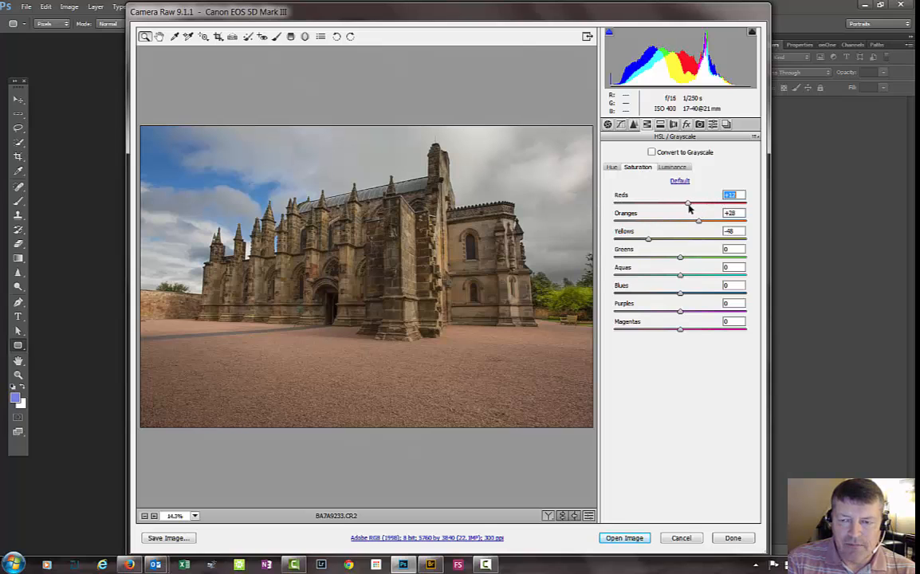
mouse_move(682, 331)
mouse_down()
mouse_move(743, 331)
mouse_move(616, 330)
mouse_move(690, 330)
mouse_up()
double_click(690, 330)
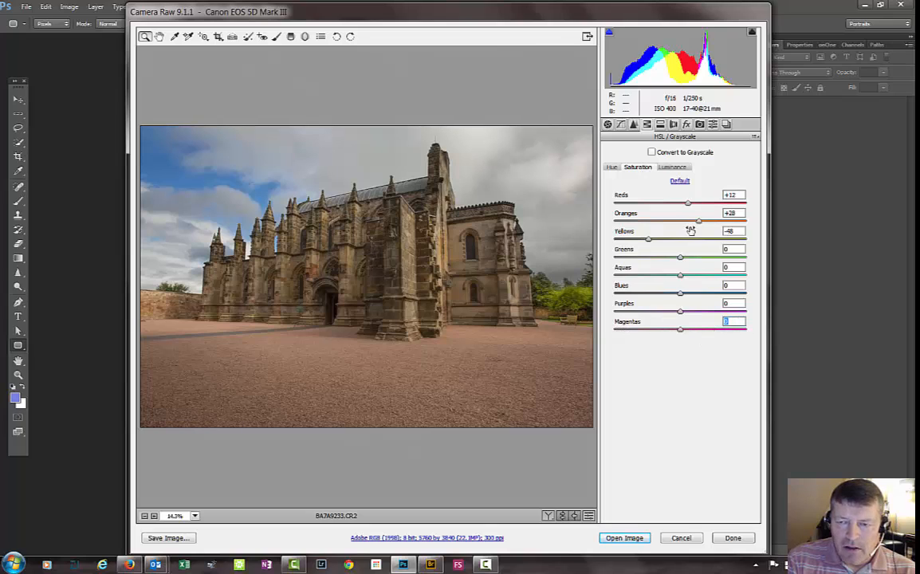
click(699, 223)
drag(699, 222, 702, 224)
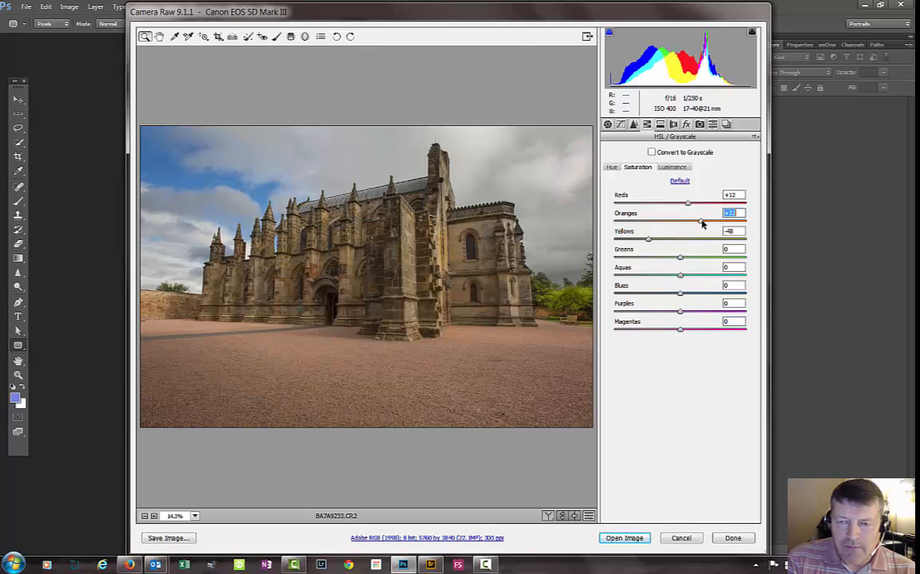
Open the adjusted raw image in Photoshop.
click(612, 167)
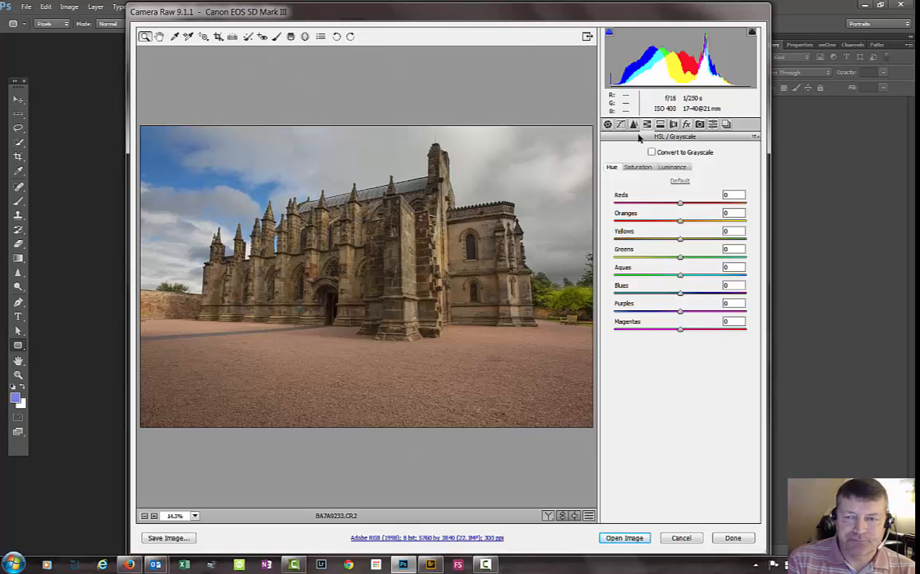
click(607, 124)
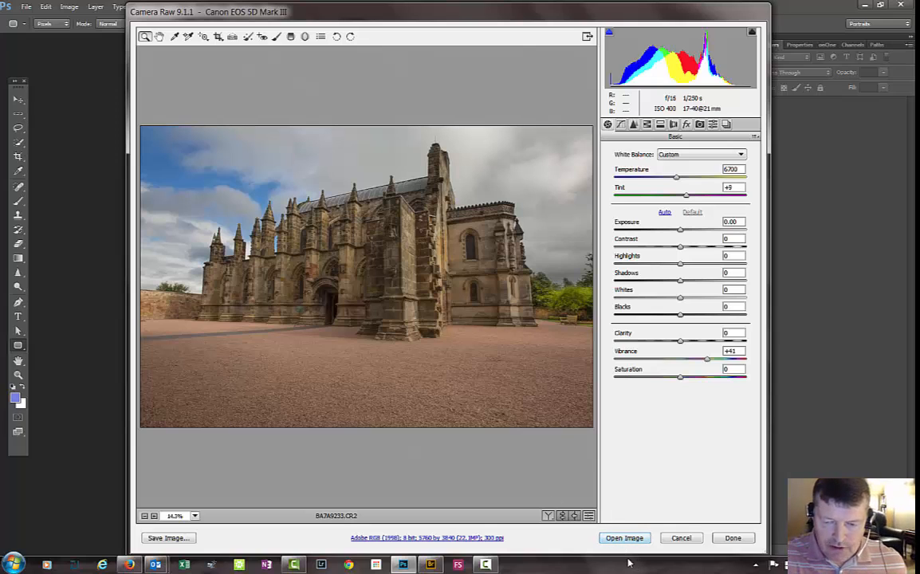
key(alt)
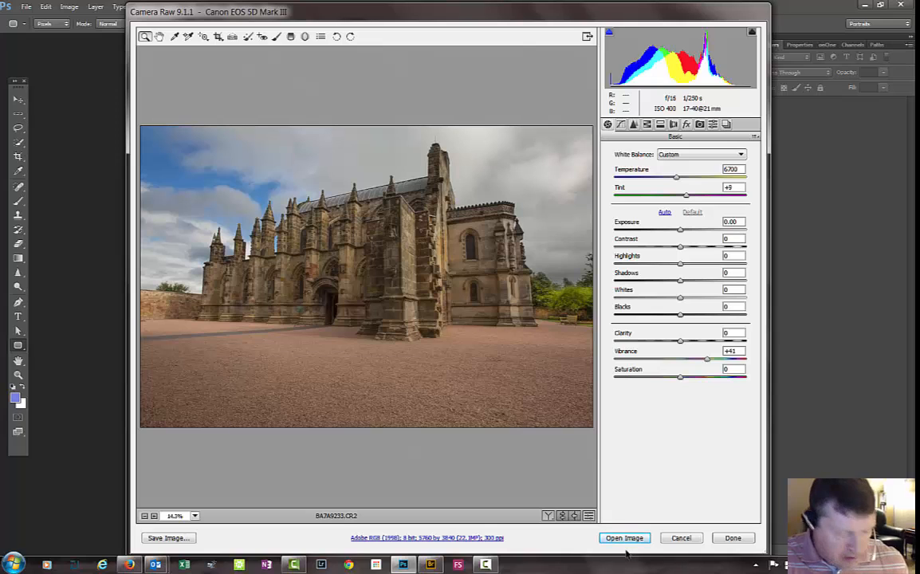
key(shift)
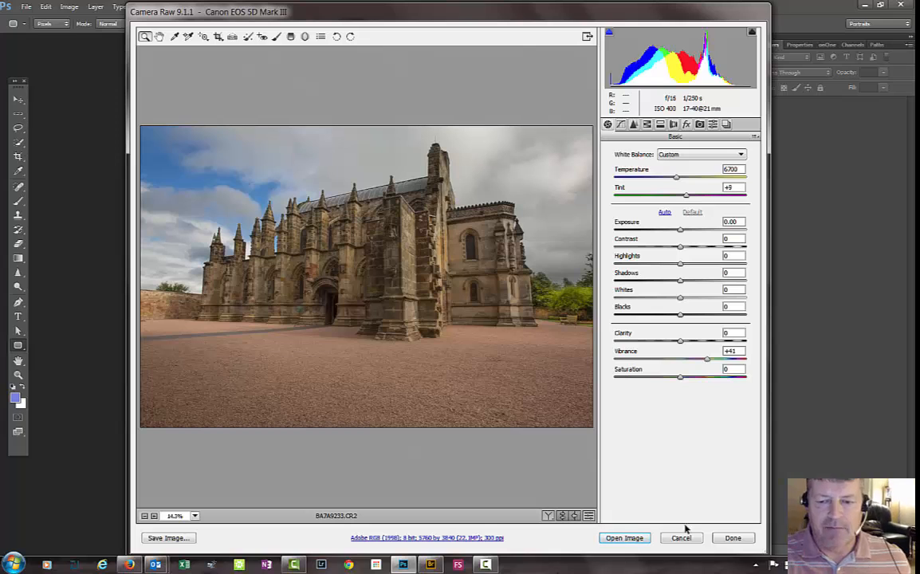
click(622, 539)
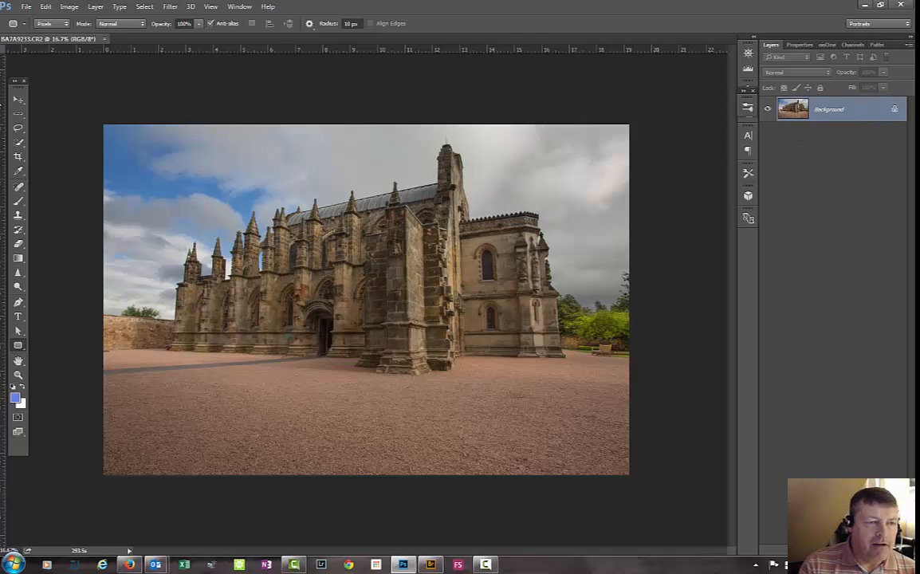
Select the sky left of the tower with the Quick Selection tool and deselect it again.
click(17, 141)
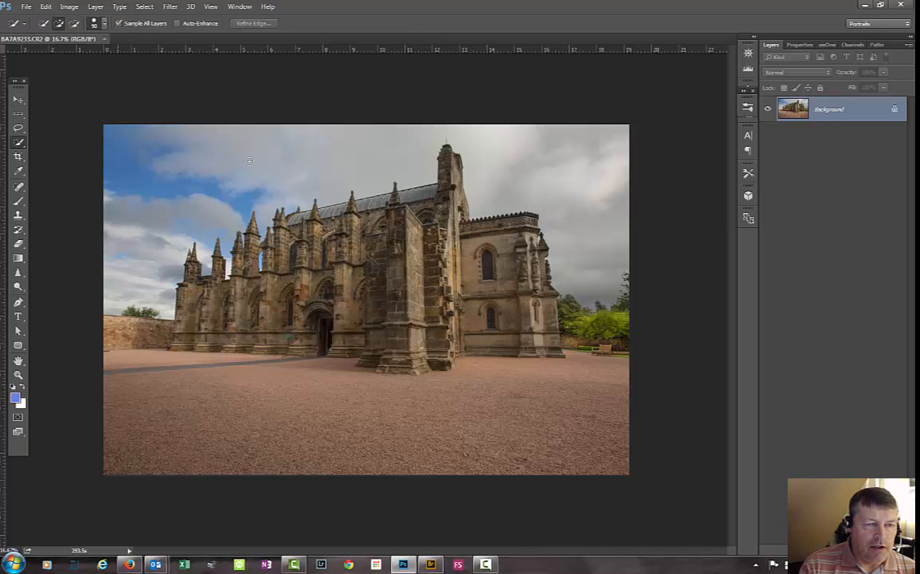
key(ctrl+a)
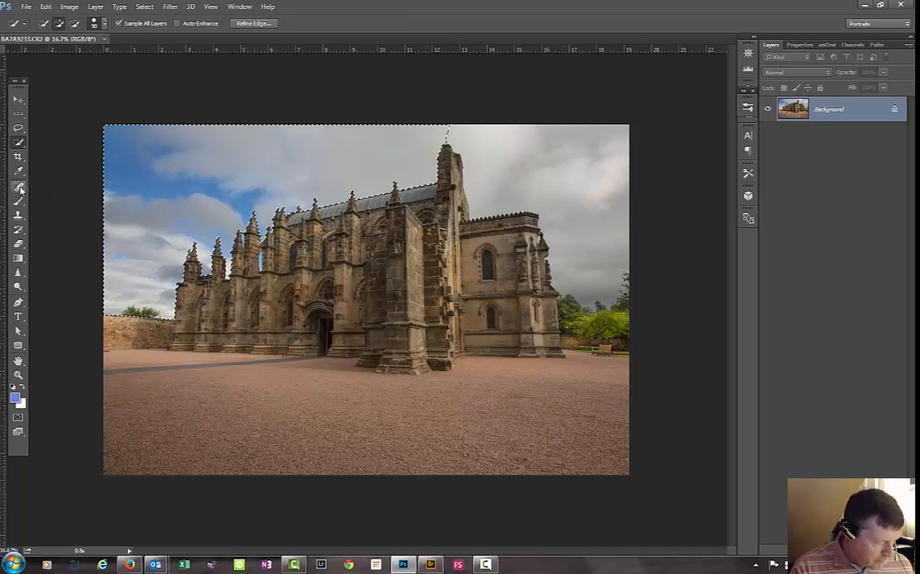
key(ctrl+d)
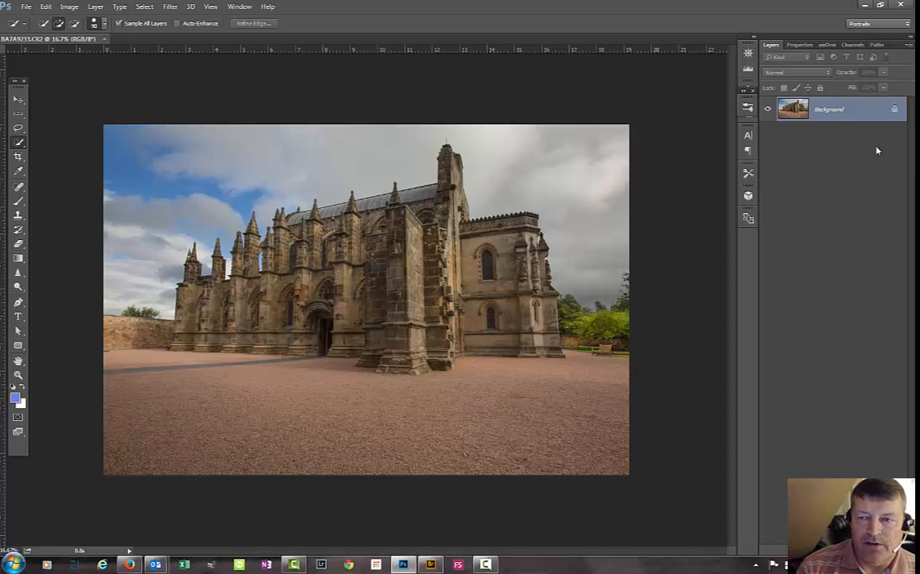
Unlock the Background layer, and try out duplicating it before undoing the duplication.
click(895, 110)
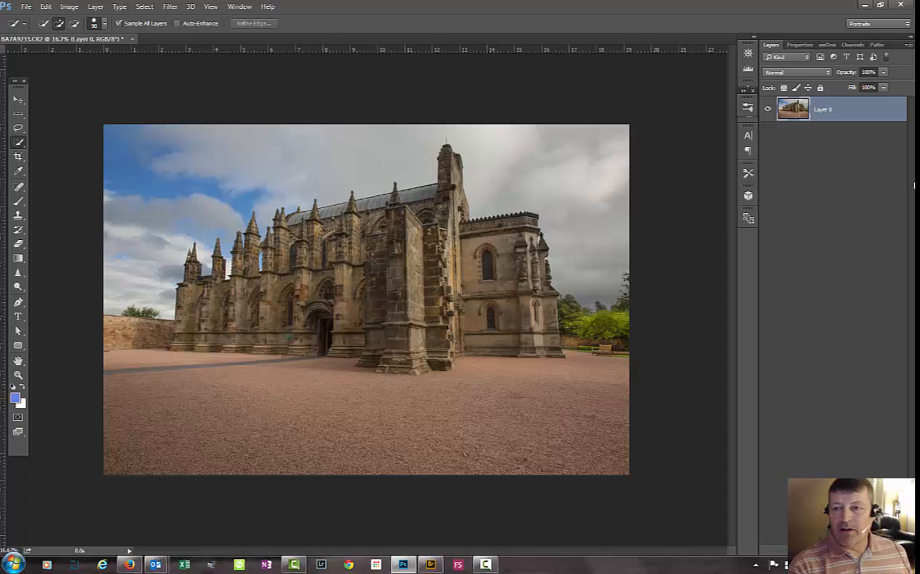
key(ctrl+j)
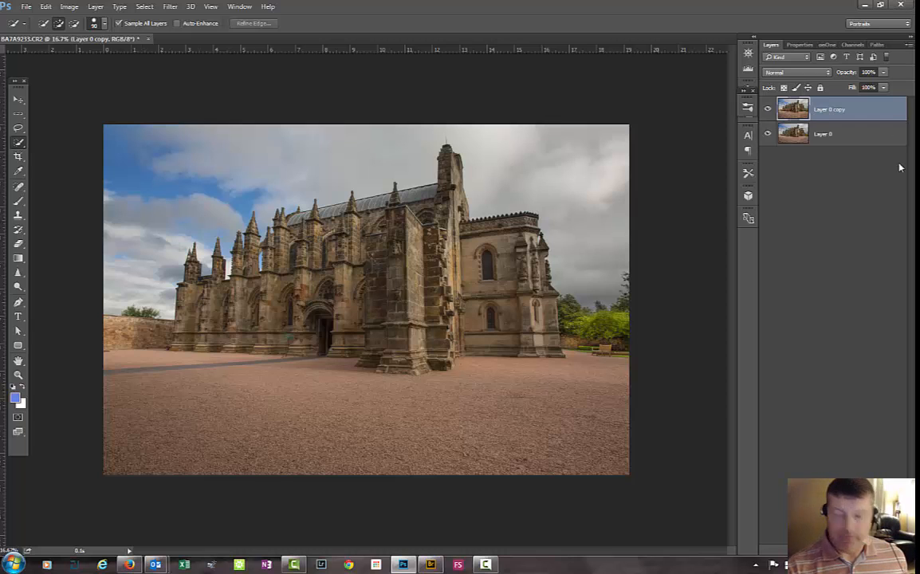
key(ctrl+z)
right_click(862, 108)
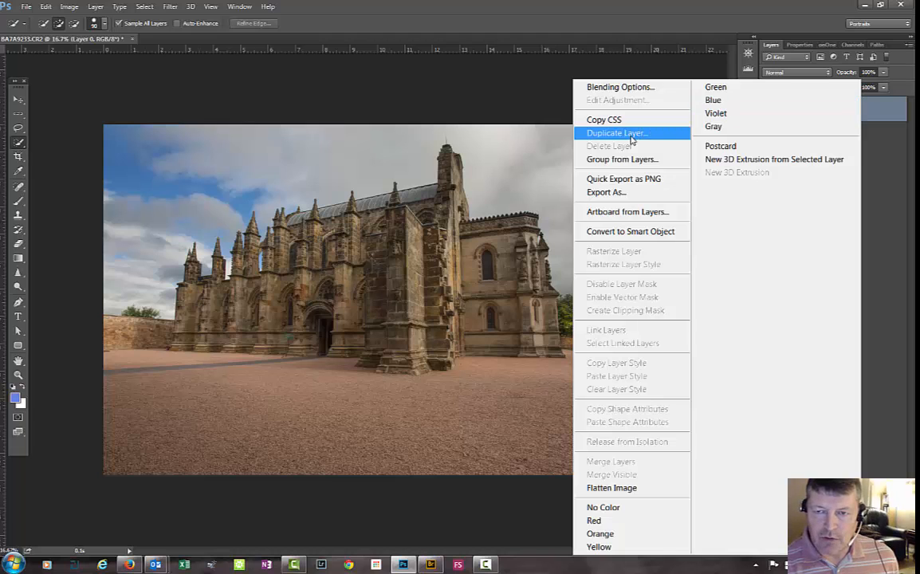
click(888, 117)
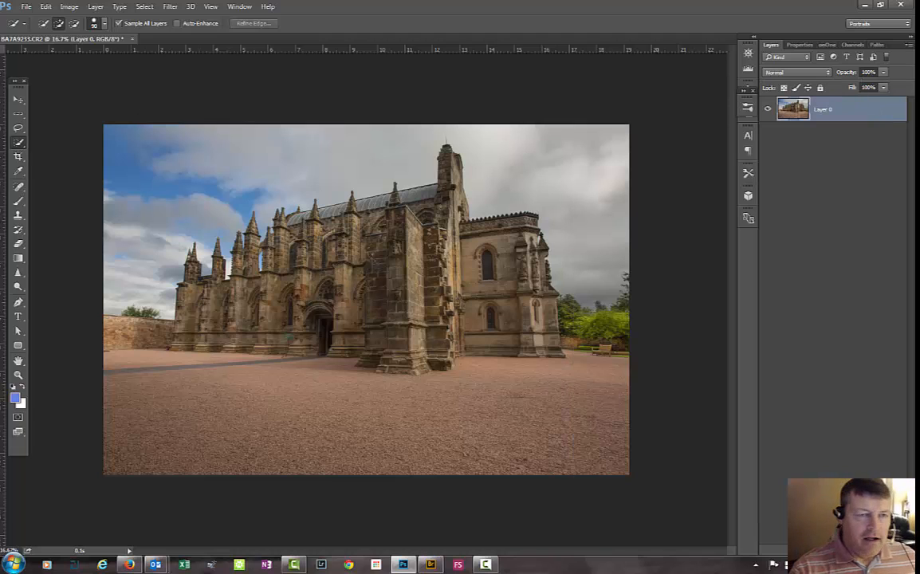
click(96, 7)
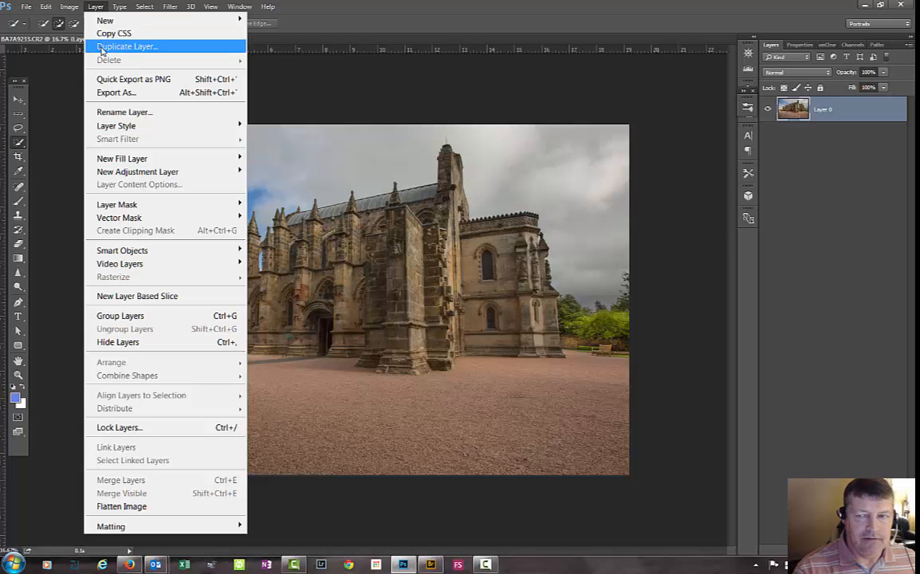
click(853, 225)
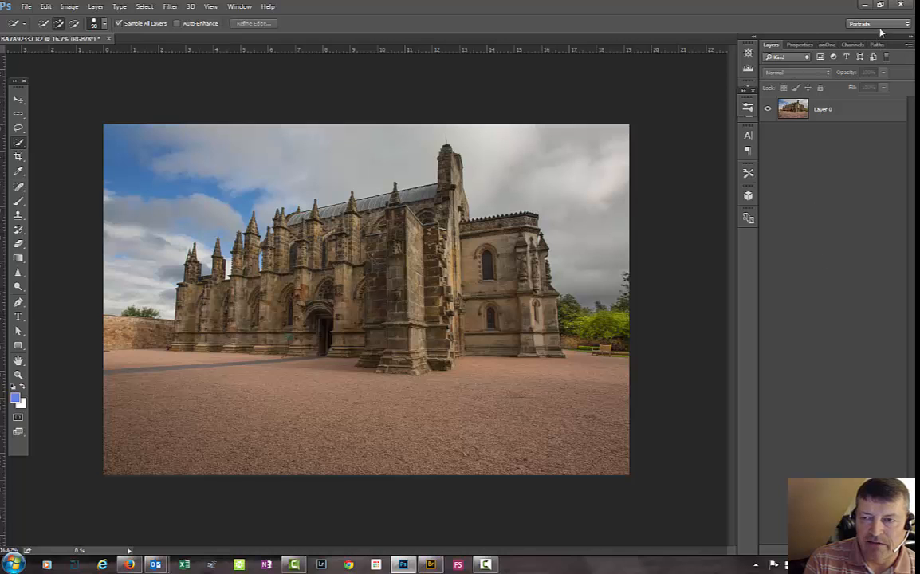
Switch the workspace layout to Essentials.
click(904, 25)
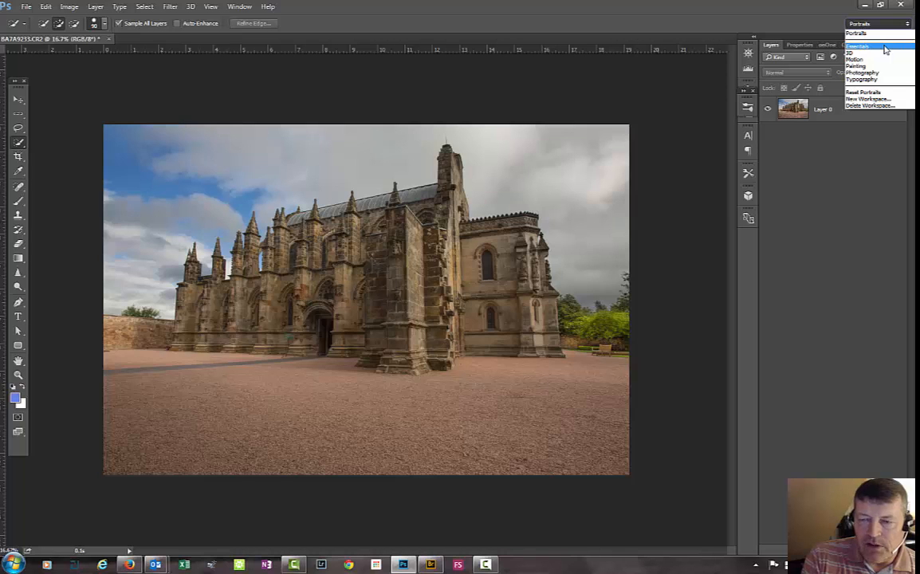
click(885, 48)
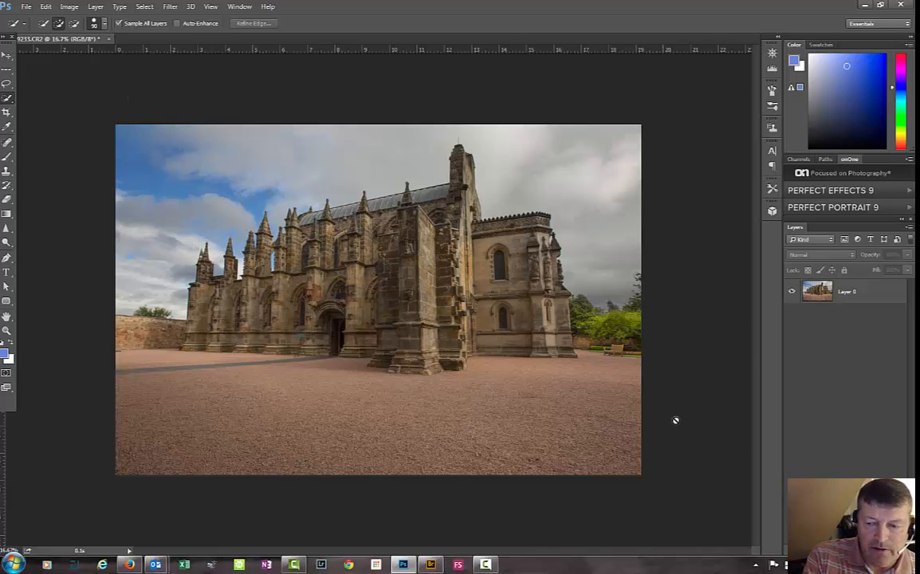
Duplicate Layer 0 within the same document, keeping the suggested name.
right_click(875, 292)
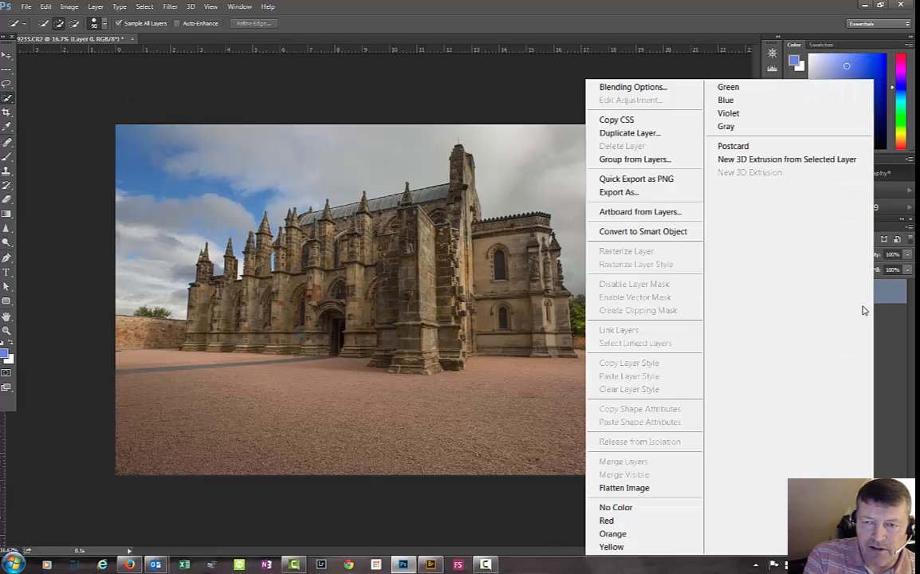
click(638, 133)
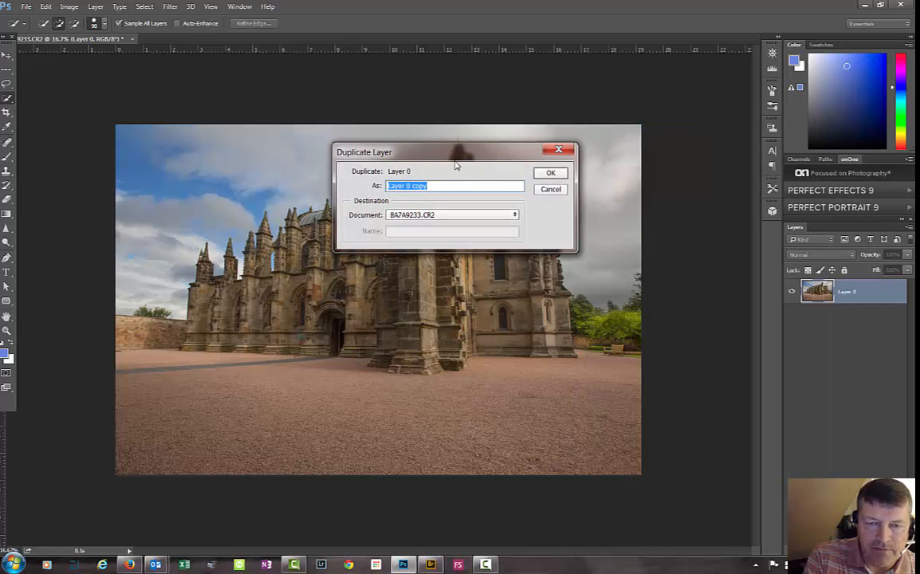
click(550, 174)
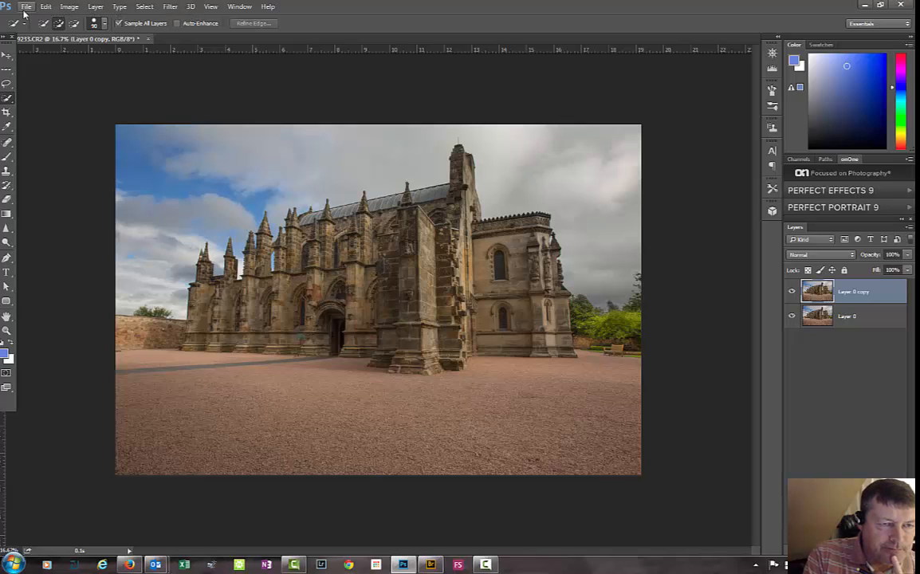
click(69, 8)
mouse_move(86, 43)
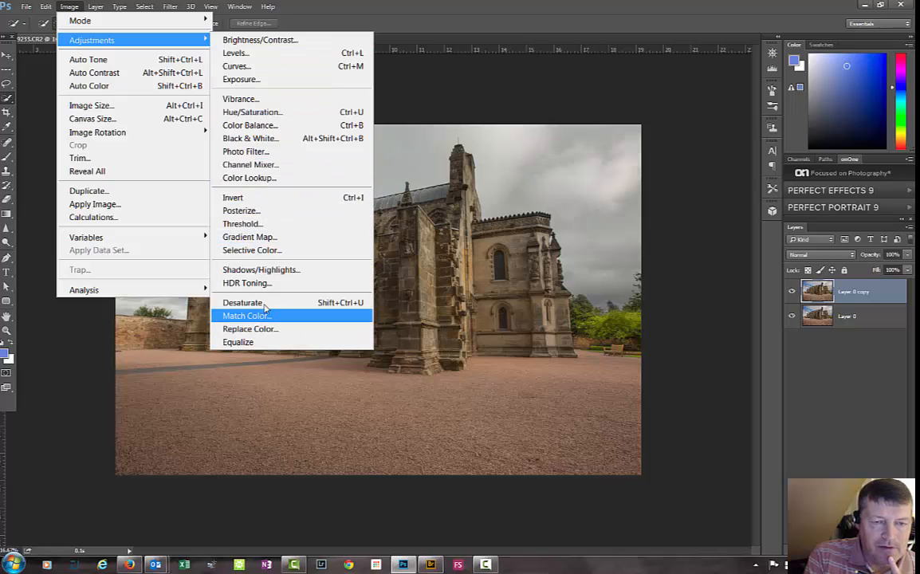
click(847, 383)
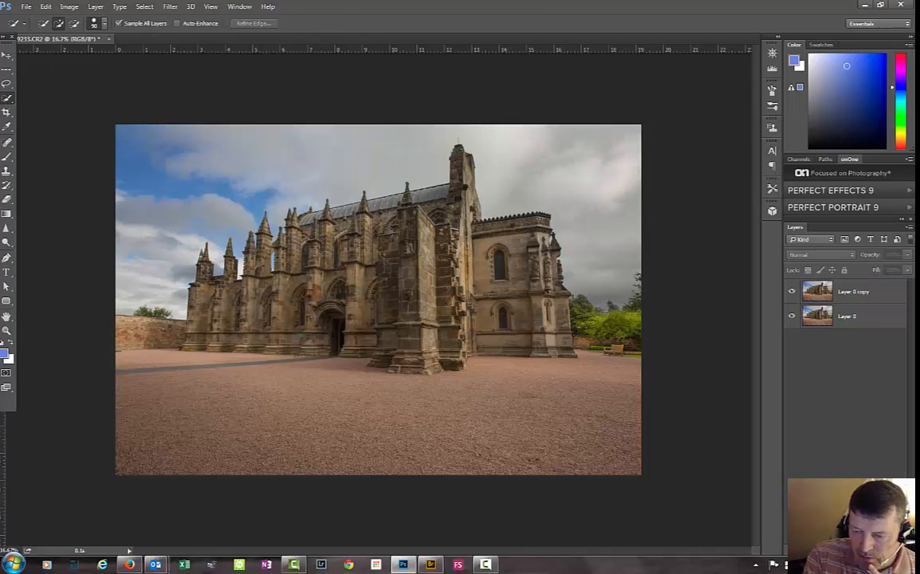
click(850, 550)
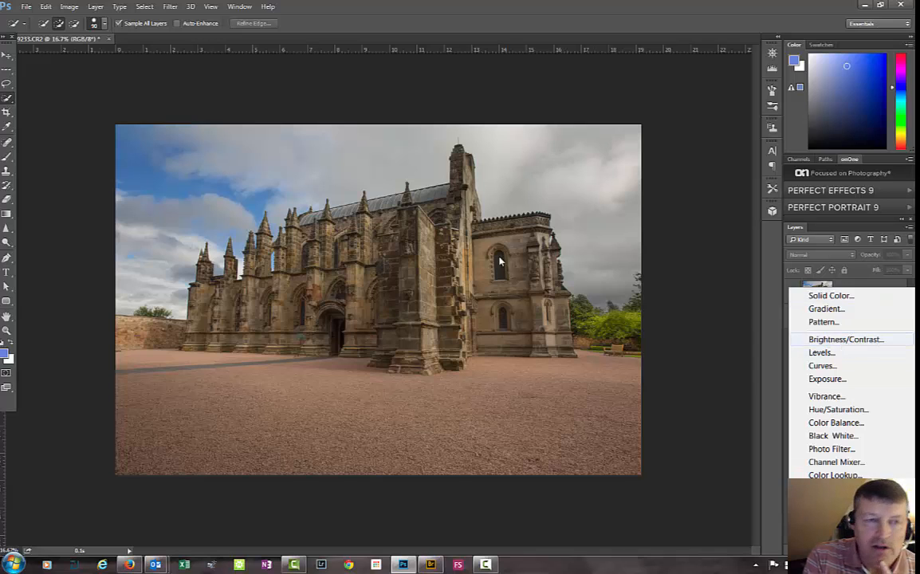
click(67, 7)
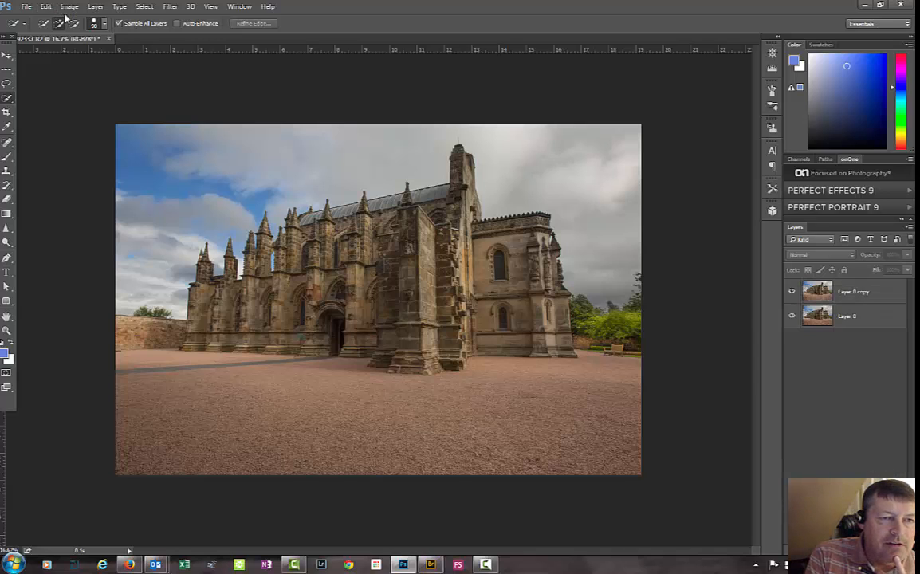
click(70, 6)
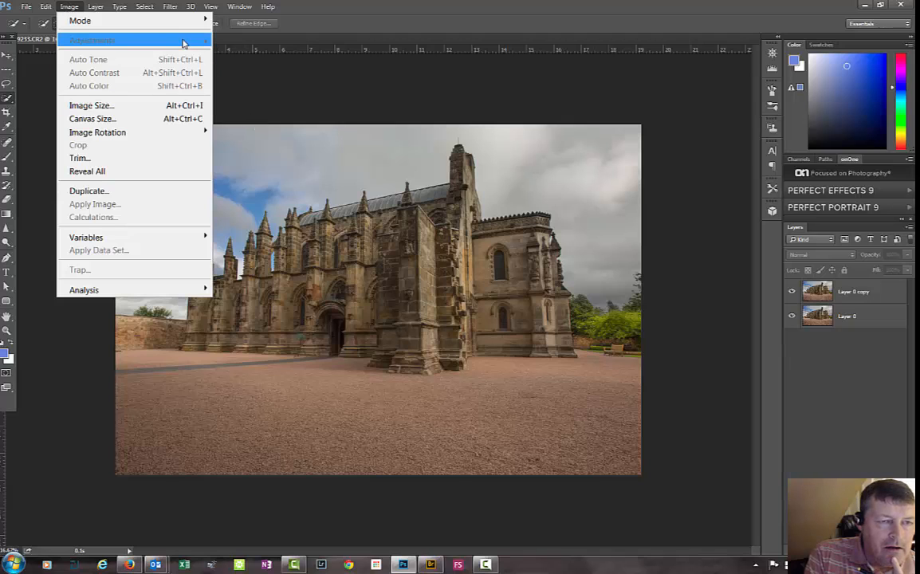
Apply a direct Brightness/Contrast adjustment to the Layer 0 copy with brightness set to 70.
click(851, 292)
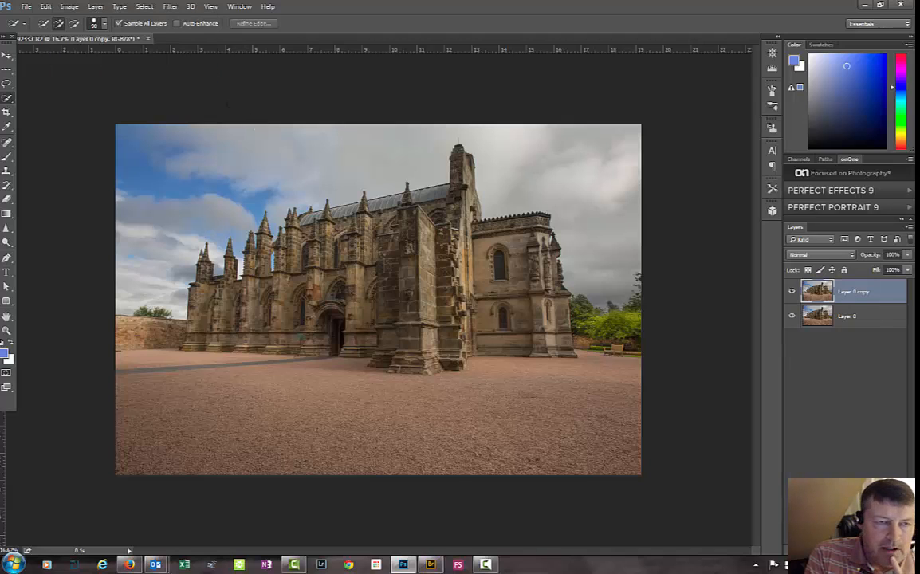
click(70, 7)
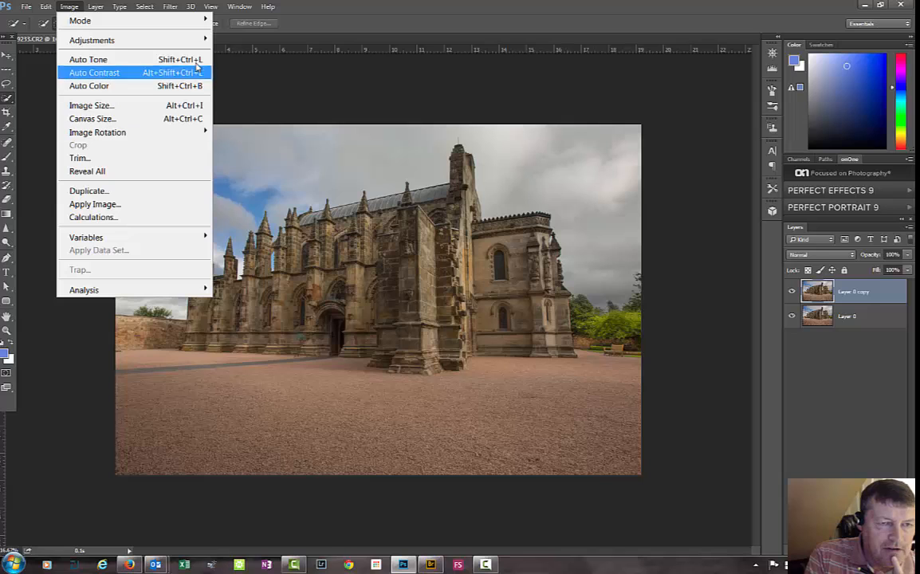
mouse_move(199, 47)
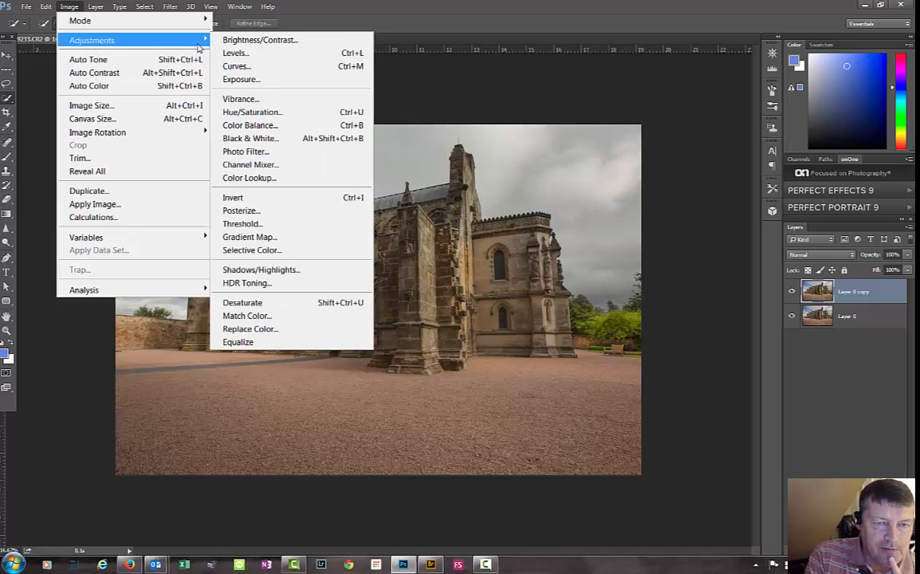
click(297, 40)
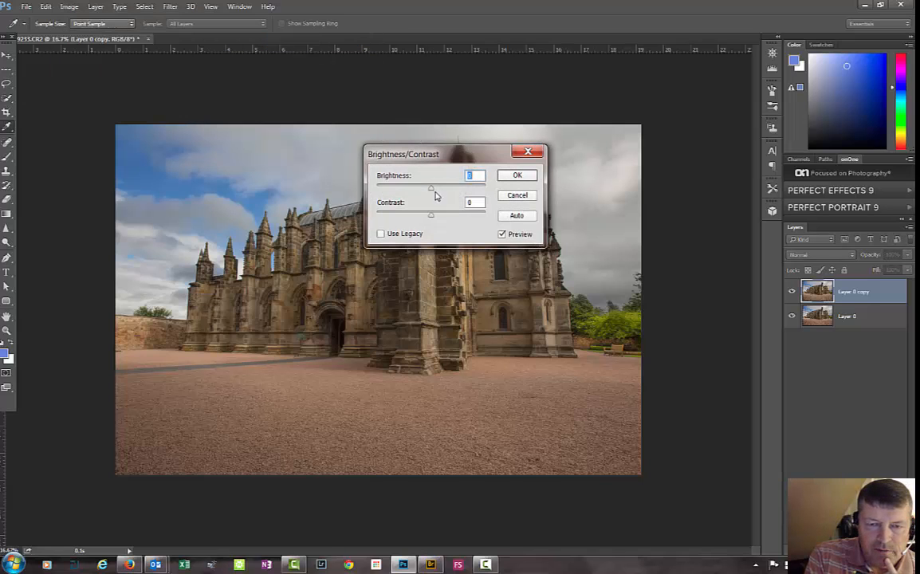
drag(431, 193, 457, 193)
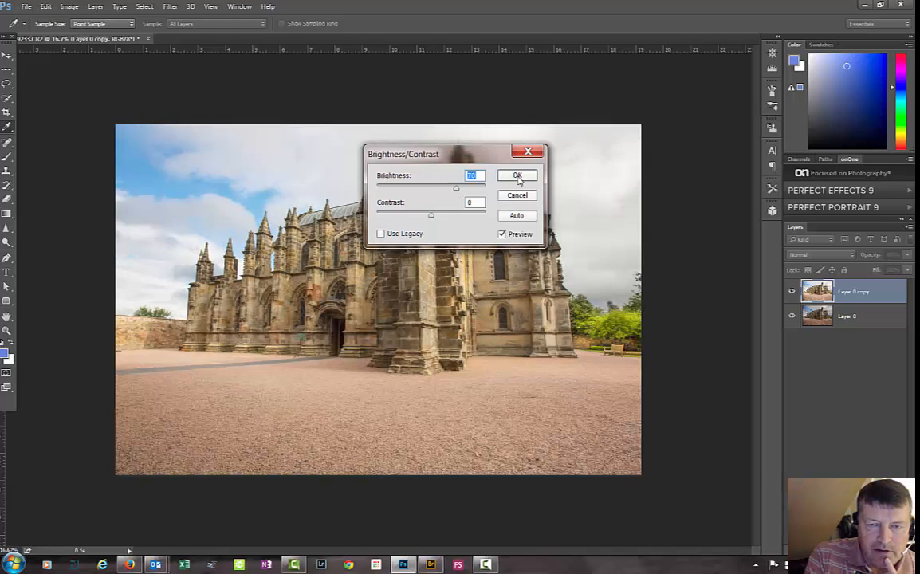
click(518, 176)
key(w)
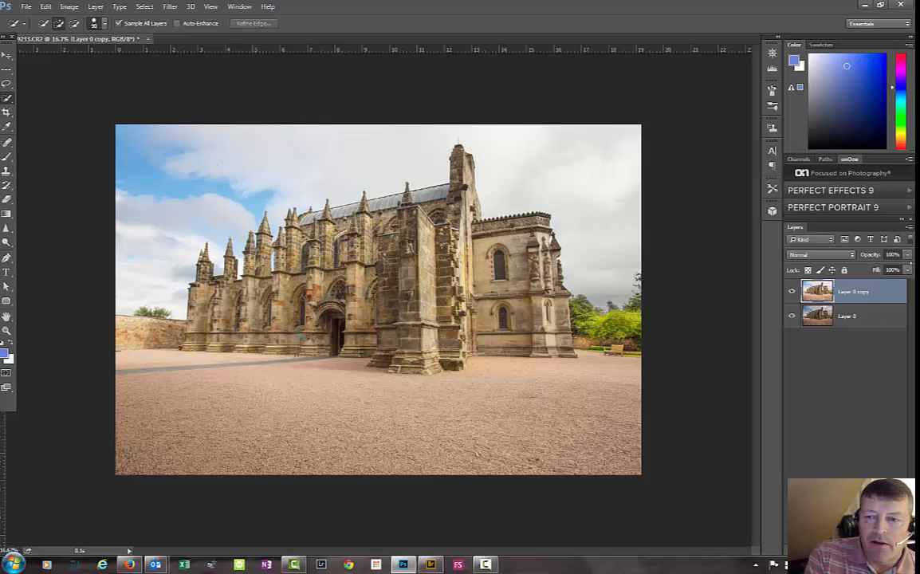
Hide and show the Layer 0 copy to compare it with the original, and select Layer 0.
click(792, 292)
click(792, 291)
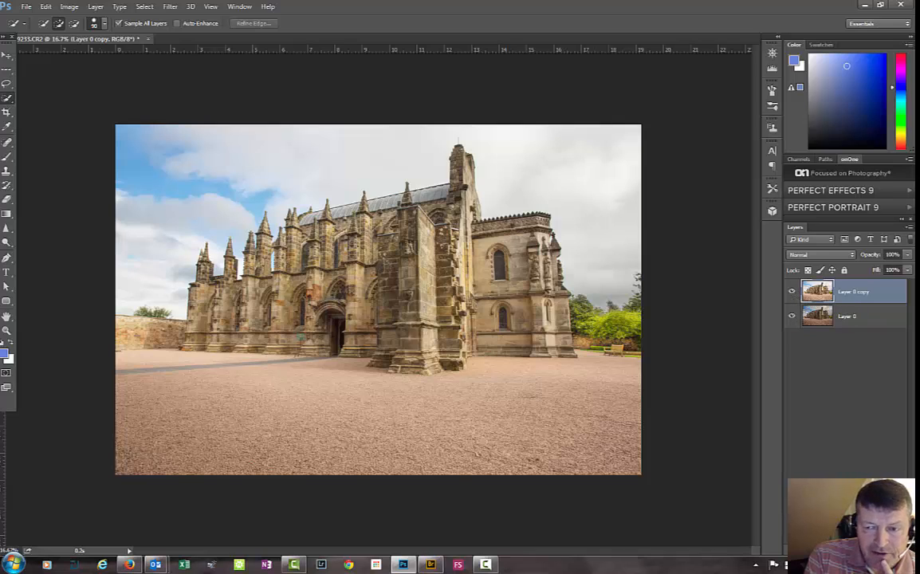
click(853, 319)
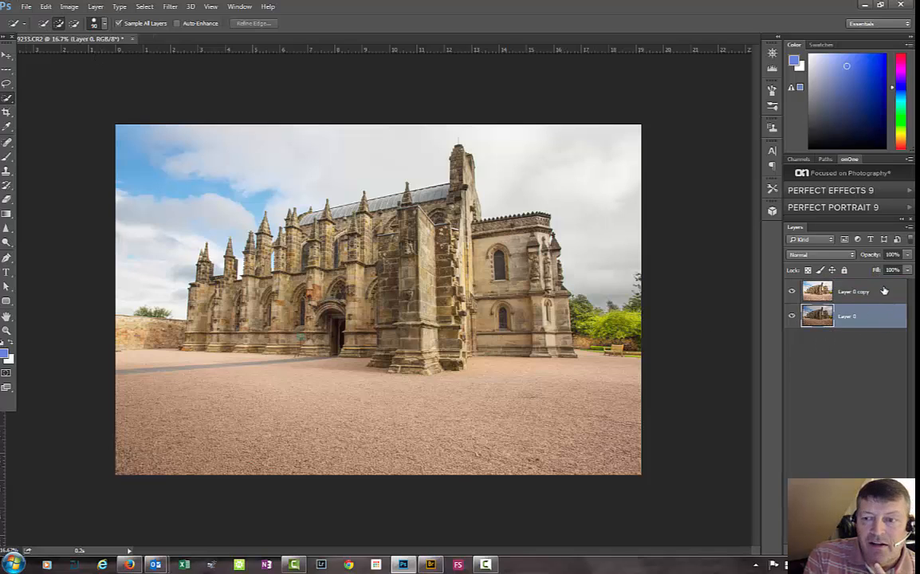
Rename the Layer 0 copy to "brightness layer".
click(807, 292)
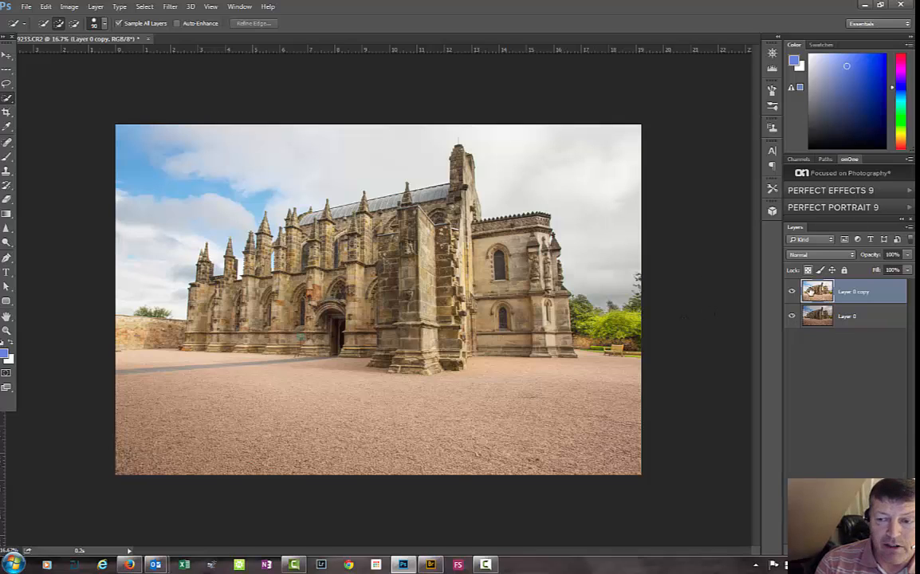
double_click(855, 292)
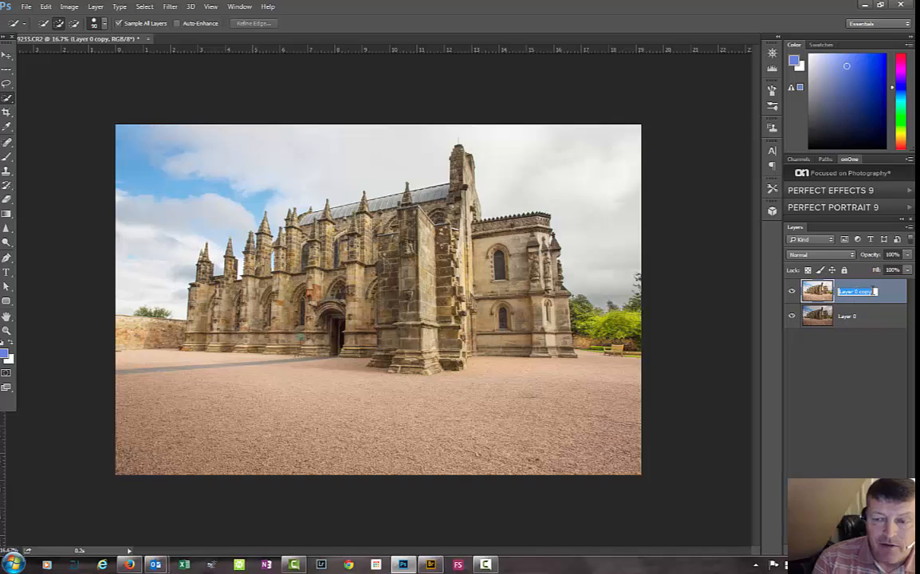
text(d)
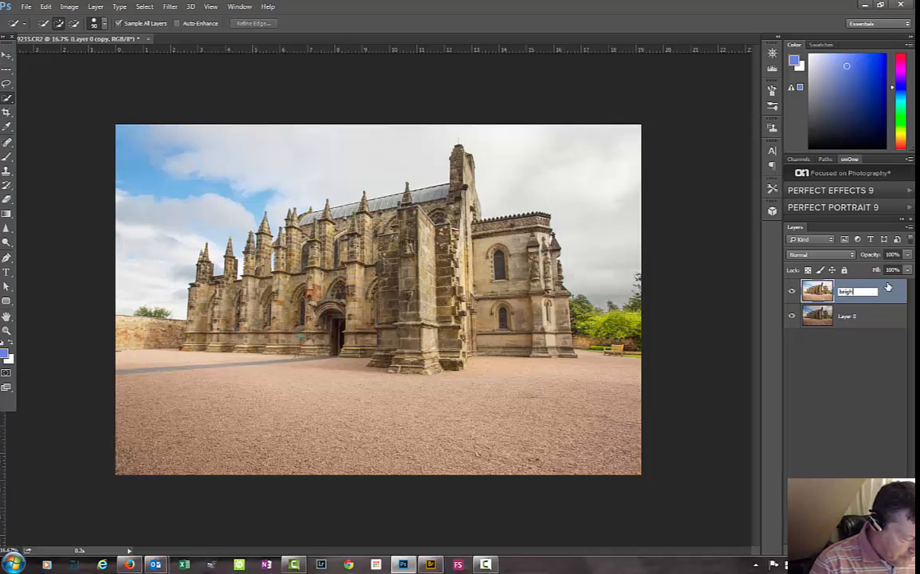
text(rightness lay)
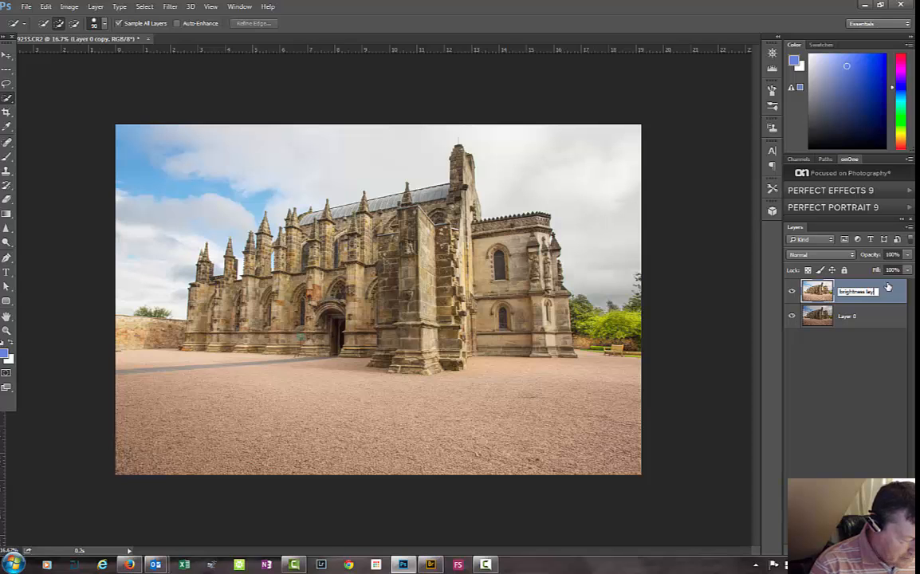
text(er)
key(Return)
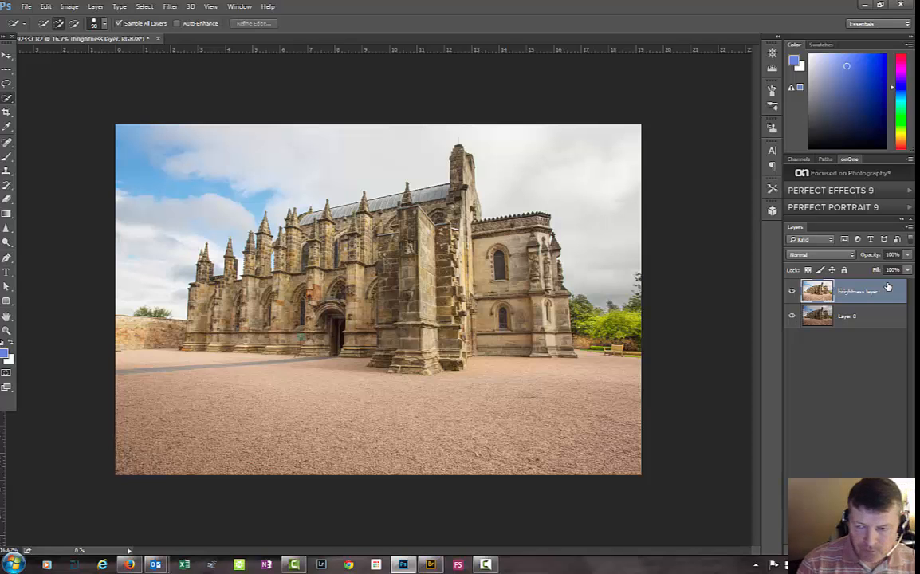
Compare the brightened and original versions by repeatedly hiding and showing the brightness layer, including isolating Layer 0.
click(792, 292)
click(792, 292)
click(792, 292)
click(792, 291)
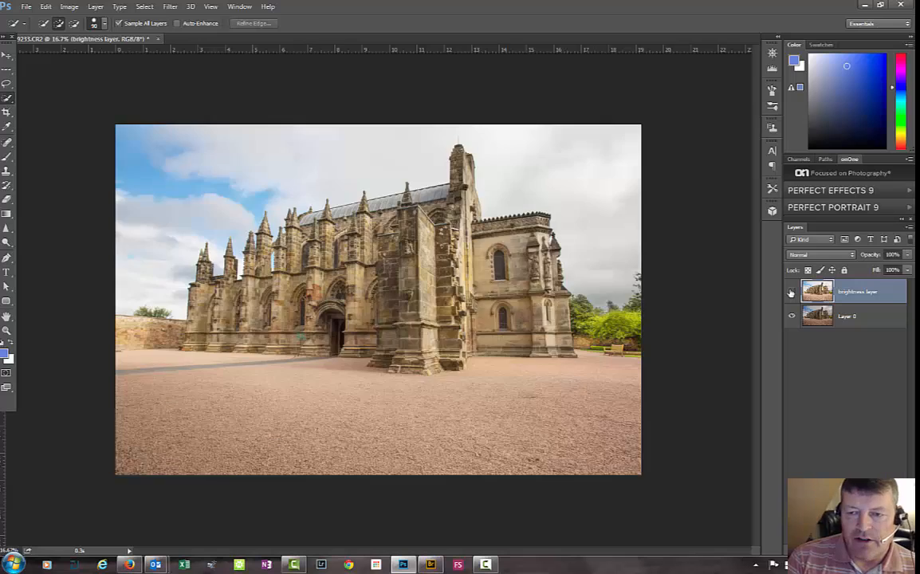
click(792, 292)
click(792, 292)
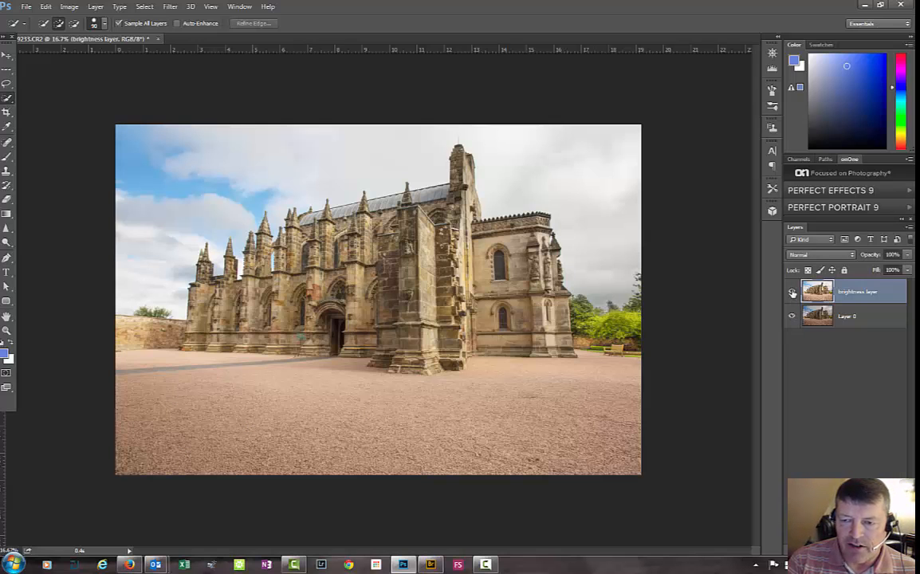
alt+click(792, 317)
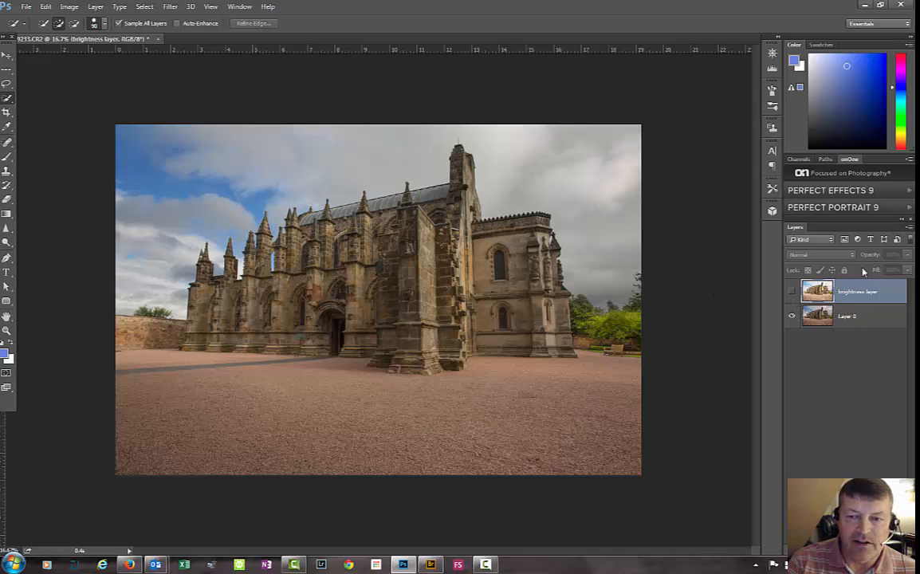
click(792, 292)
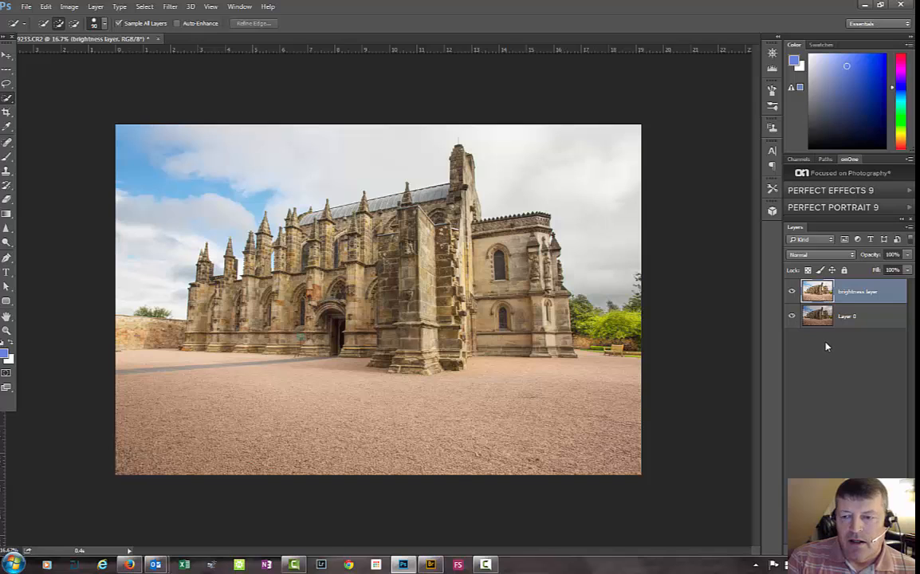
Hide the brightness layer and add a Brightness/Contrast adjustment layer directly above Layer 0.
click(792, 291)
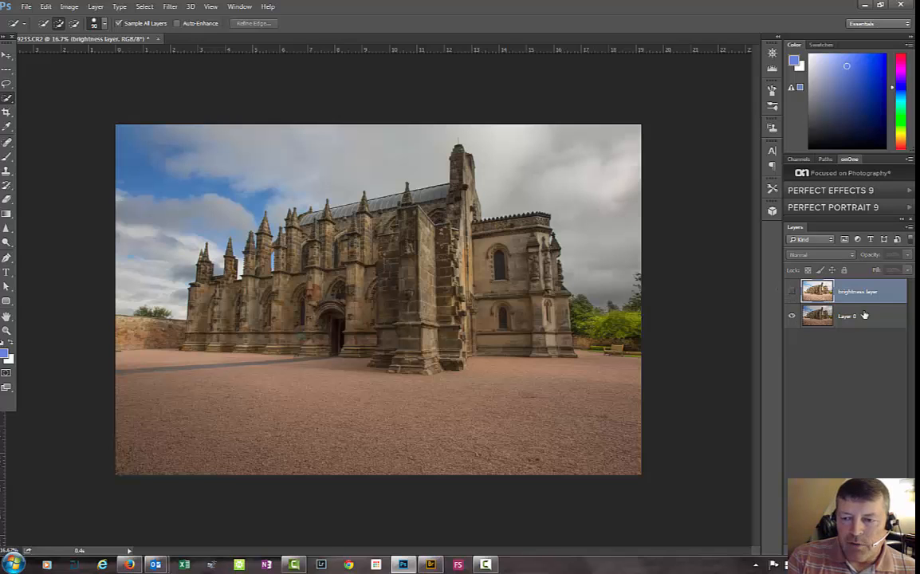
click(818, 315)
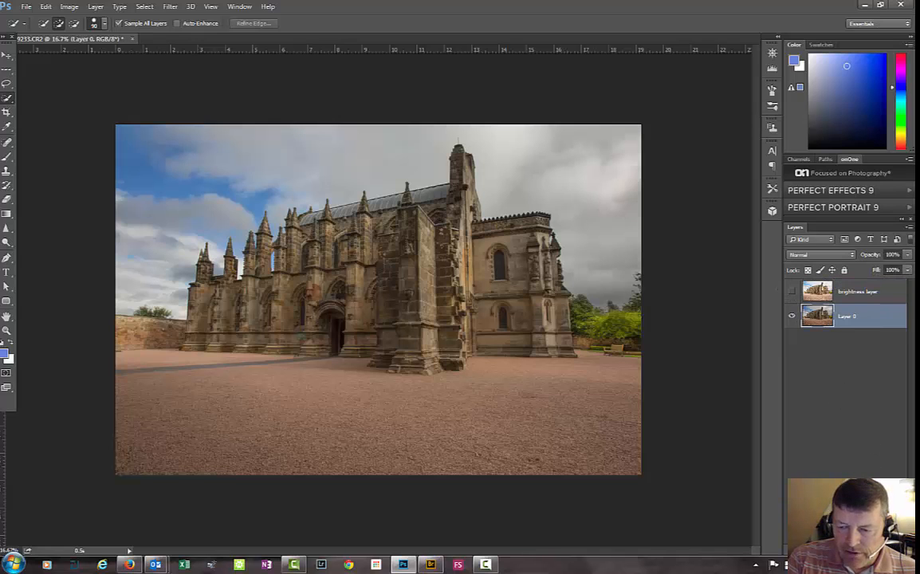
click(850, 551)
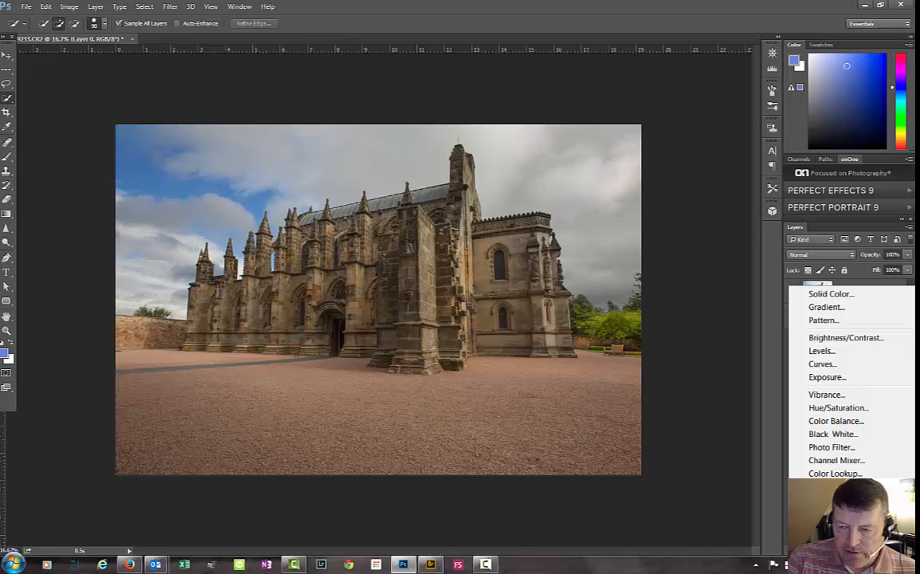
click(847, 338)
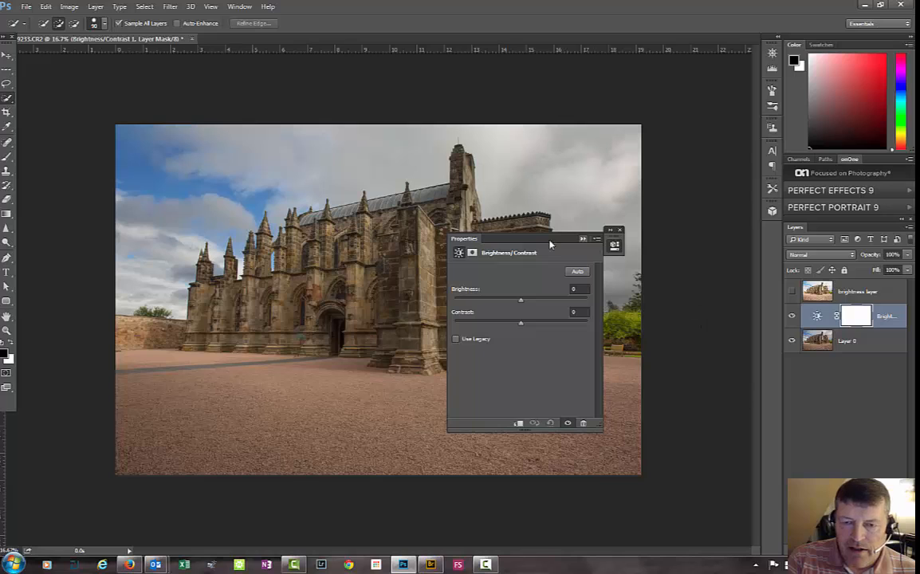
Dock the adjustment layer's Properties panel in the same group as Channels and Paths.
drag(563, 239, 744, 91)
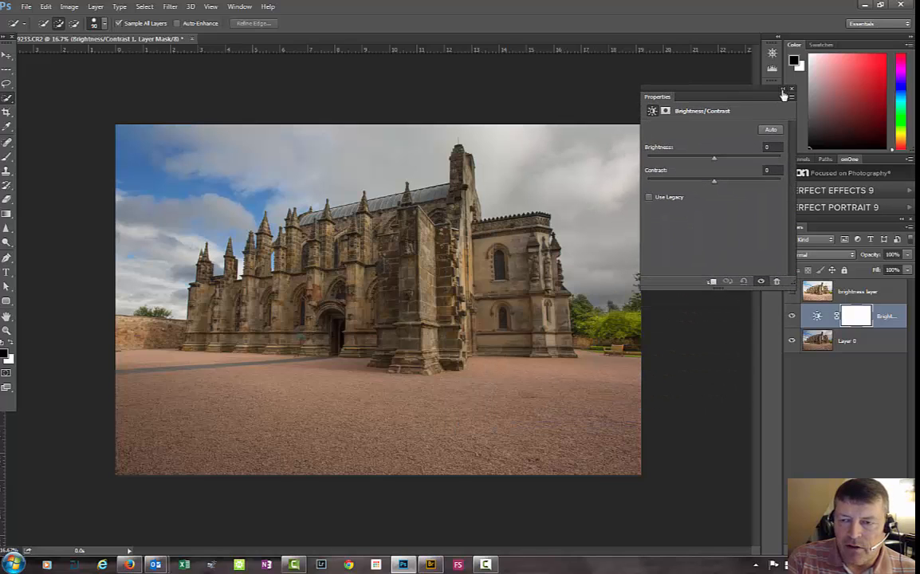
click(779, 91)
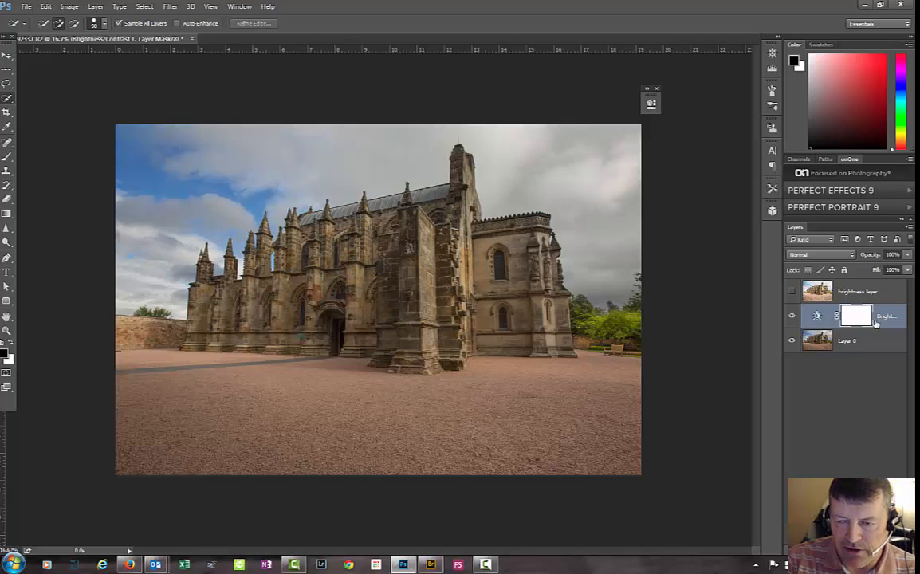
click(818, 317)
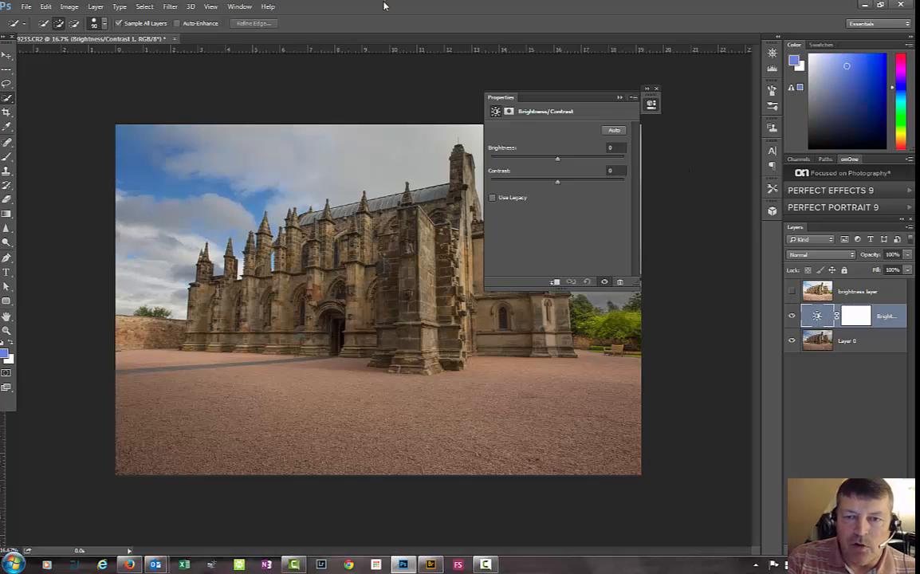
drag(571, 98, 797, 163)
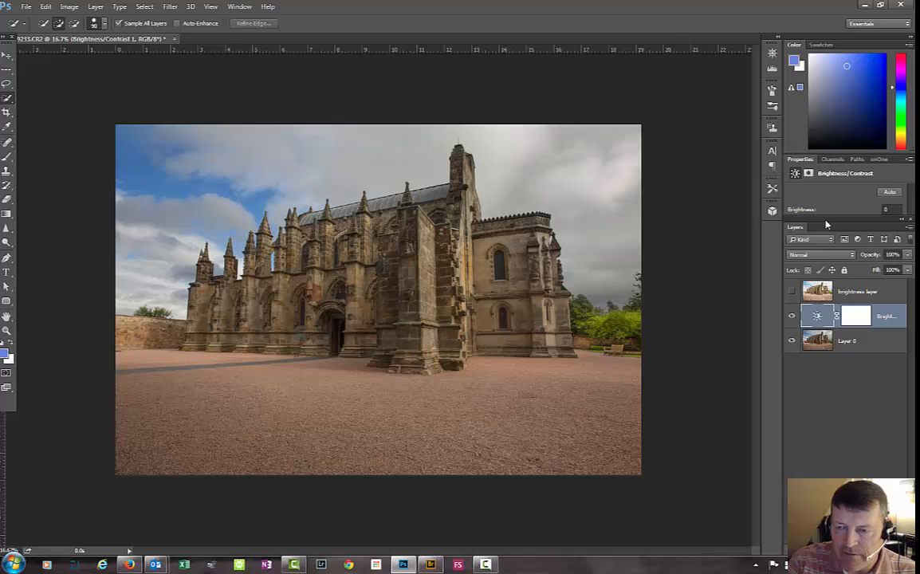
Move the Layers panel down to uncover the adjustment sliders, and set the adjustment layer's brightness to 52.
drag(827, 225, 821, 286)
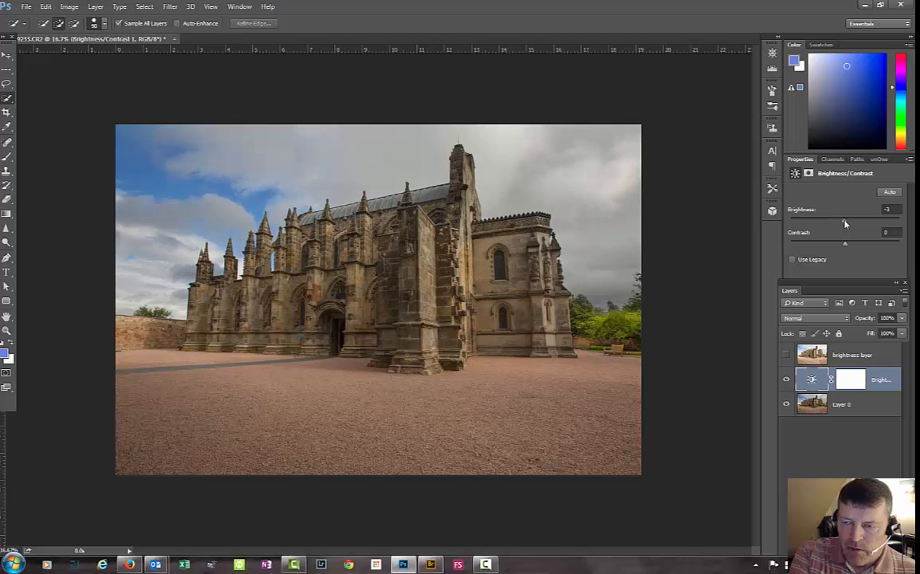
drag(846, 224, 865, 225)
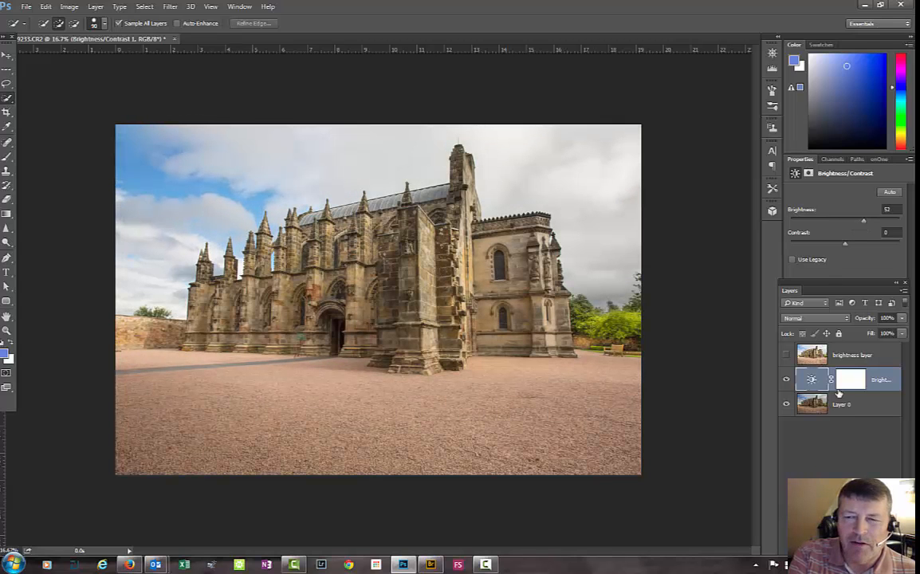
Darken the photo by setting the adjustment layer's brightness to -65, leaving no layer selected.
drag(864, 222, 821, 224)
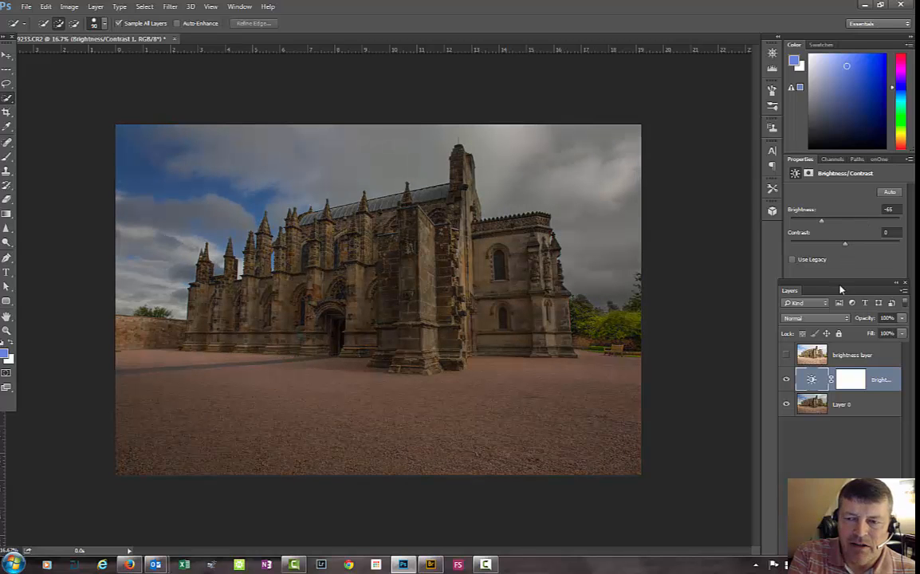
click(842, 357)
click(859, 417)
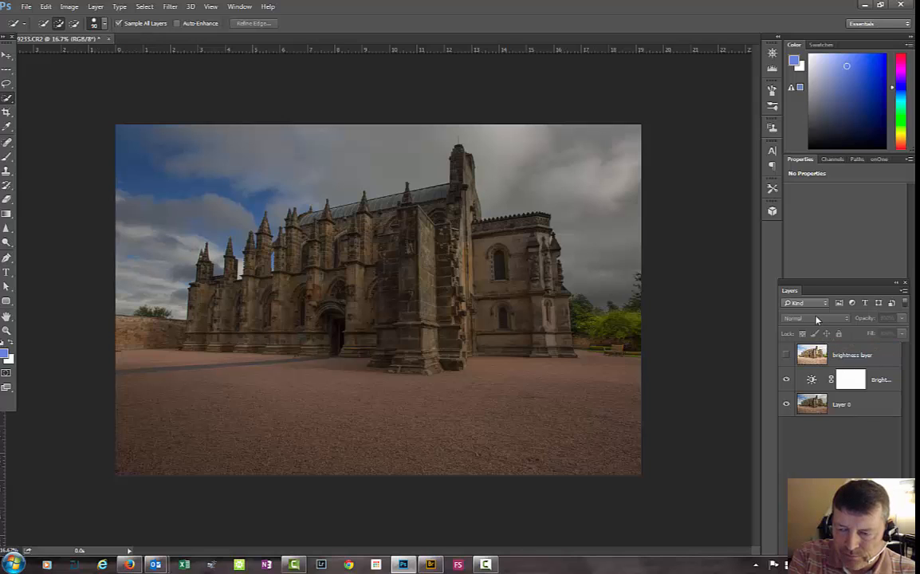
Dock the Layers panel in its own column beside the Color and Properties panels and add an empty layer above the brightness layer.
drag(788, 291, 784, 239)
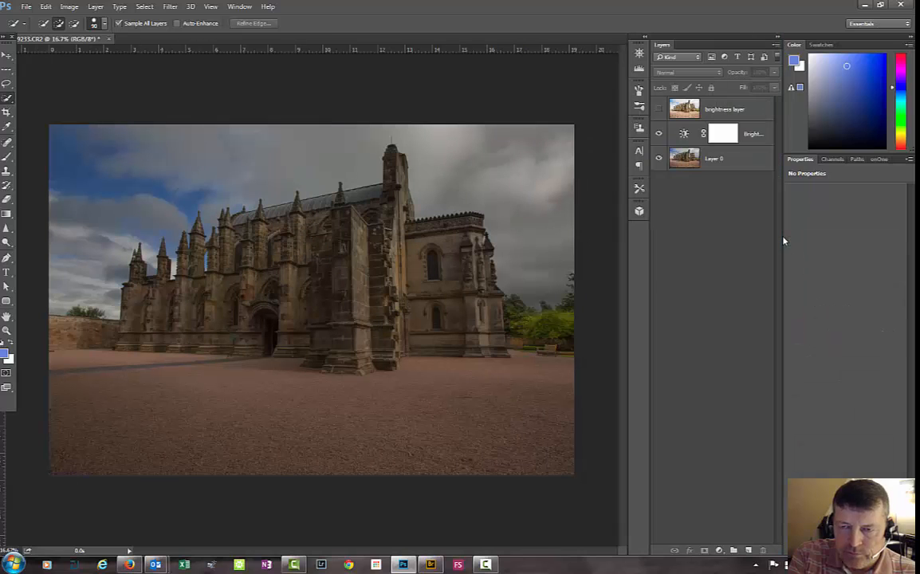
click(748, 550)
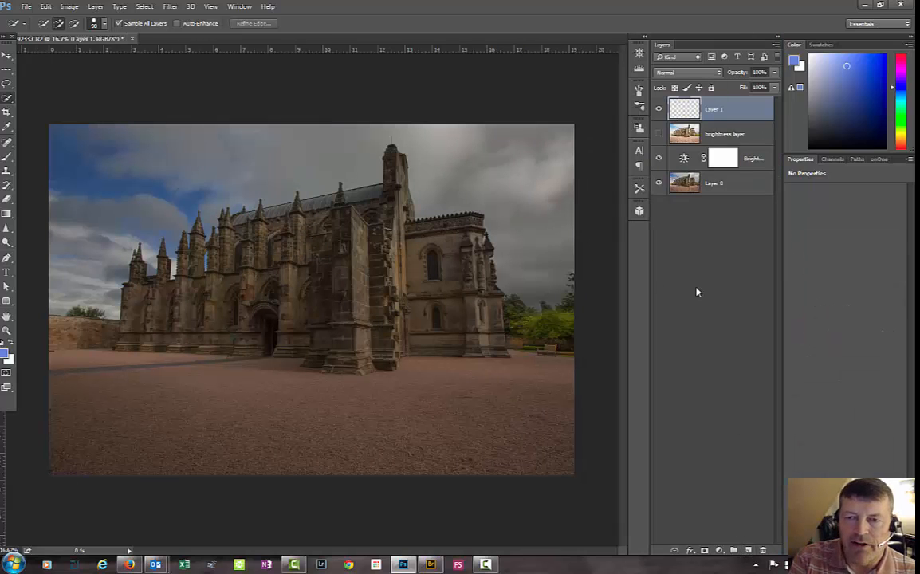
Set the Brightness/Contrast adjustment layer's brightness to 32.
click(746, 158)
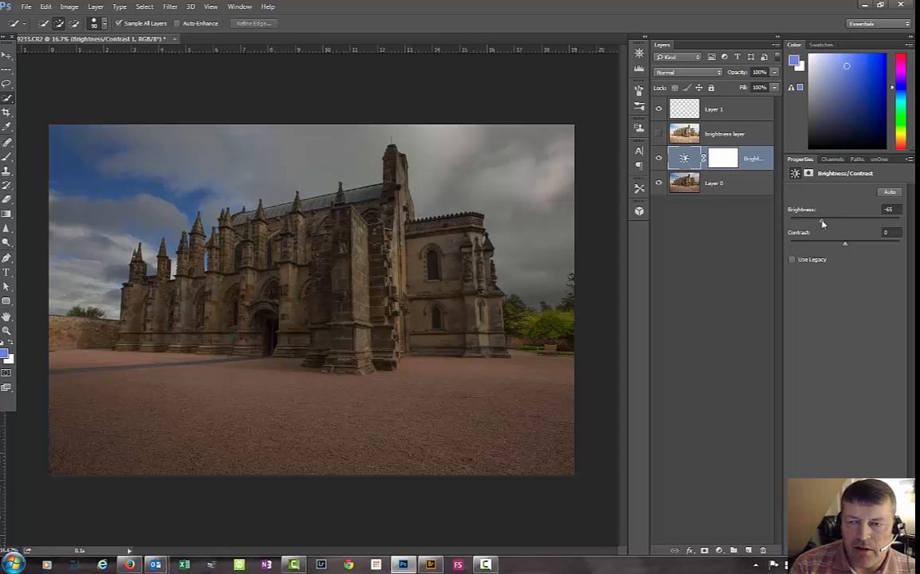
drag(823, 223, 858, 223)
On Layer 1, clone the chapel's tall tower into the sky at the photo's left edge using the Clone Stamp at size 1100.
click(701, 116)
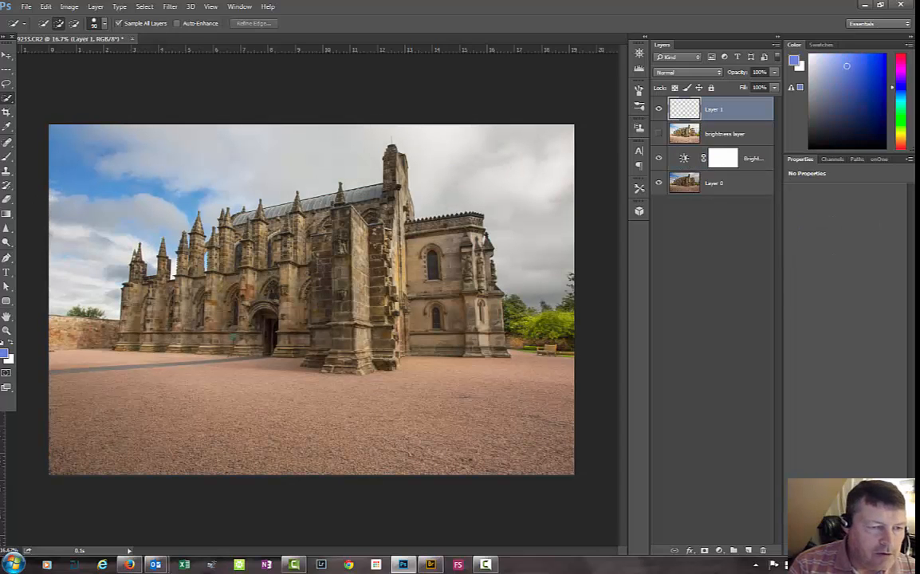
click(6, 172)
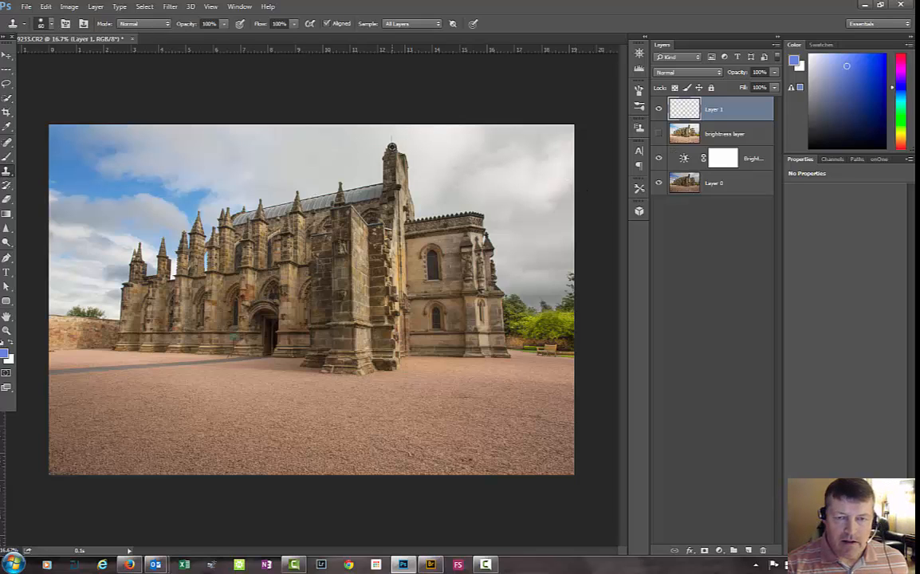
mouse_move(103, 158)
mouse_down()
mouse_move(99, 217)
mouse_move(106, 200)
mouse_move(112, 230)
mouse_up()
key(bracketright)
key(bracketright)
key(bracketright)
key(bracketright)
key(bracketright)
key(bracketright)
key(bracketright)
key(bracketright)
key(bracketright)
key(bracketright)
key(bracketright)
key(bracketright)
key(bracketright)
key(bracketright)
key(bracketright)
key(bracketright)
key(bracketright)
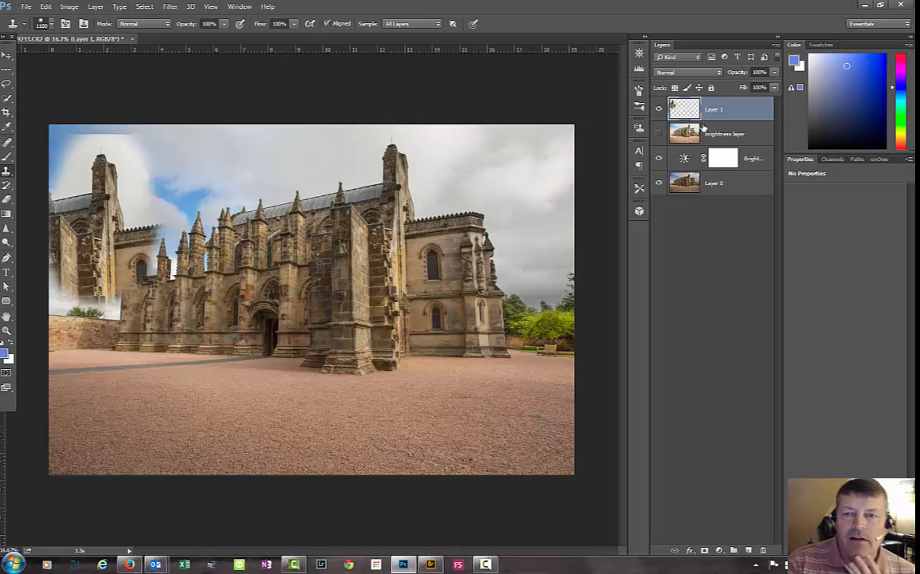
Compare the cloned patch with the rest of the photo by repeatedly hiding and showing the Brightness/Contrast adjustment layer.
click(660, 159)
click(659, 160)
click(660, 159)
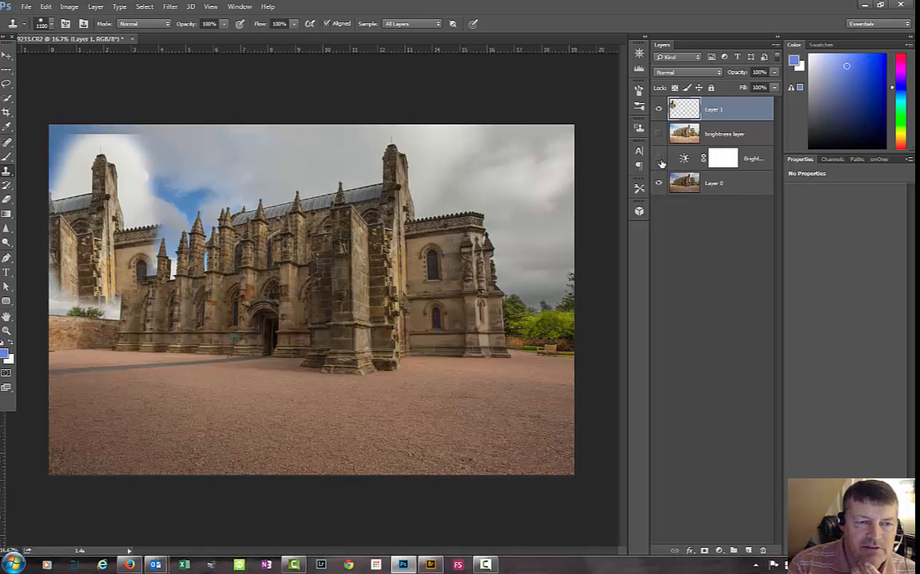
click(659, 160)
click(660, 159)
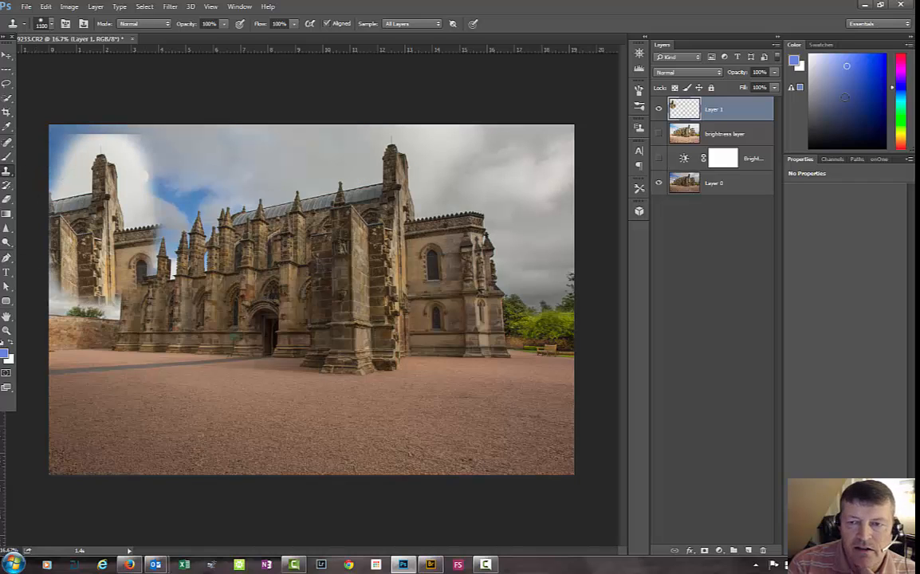
click(659, 160)
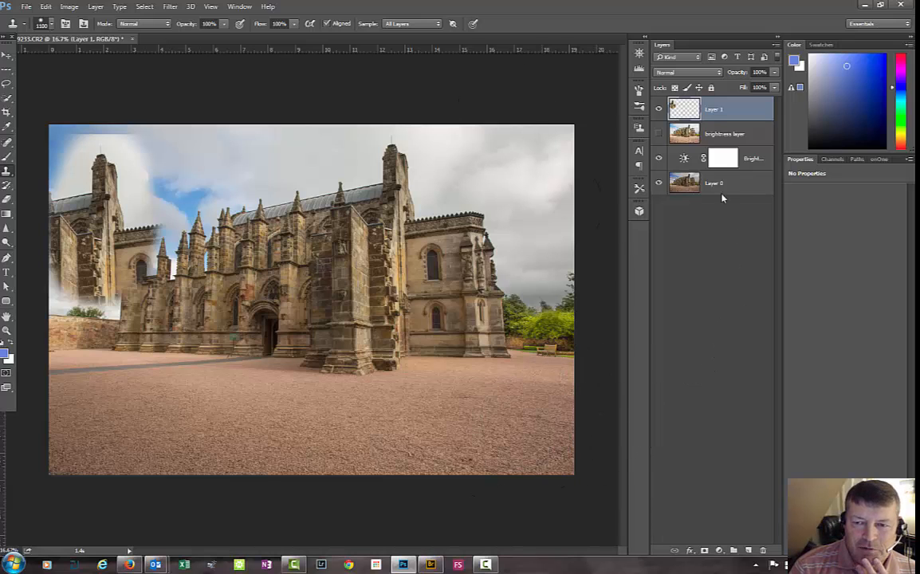
Lower the Brightness/Contrast adjustment layer's brightness to -3.
click(684, 162)
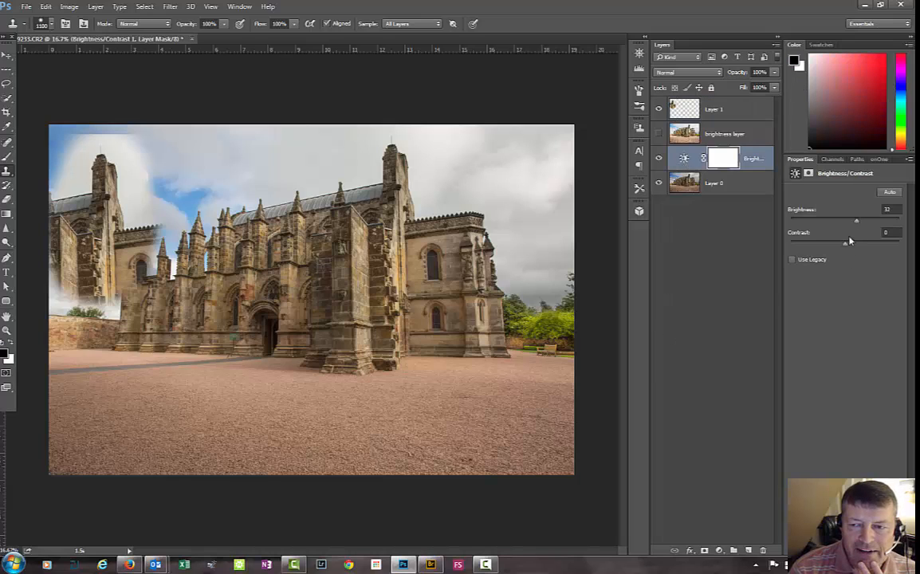
drag(858, 225, 846, 227)
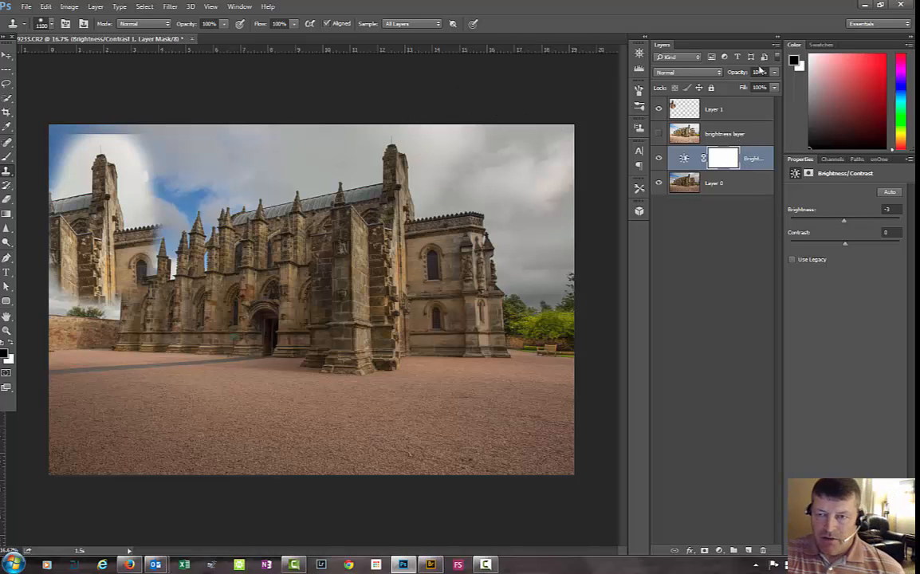
Undock the Layers panel, shorten it, and place it directly below the Properties panel's adjustment sliders.
drag(662, 48, 671, 21)
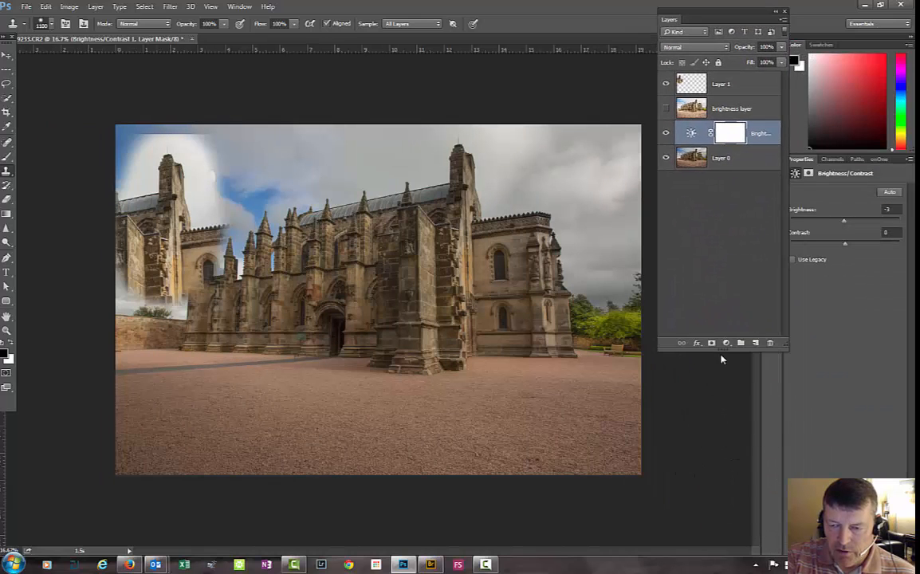
drag(721, 349, 722, 254)
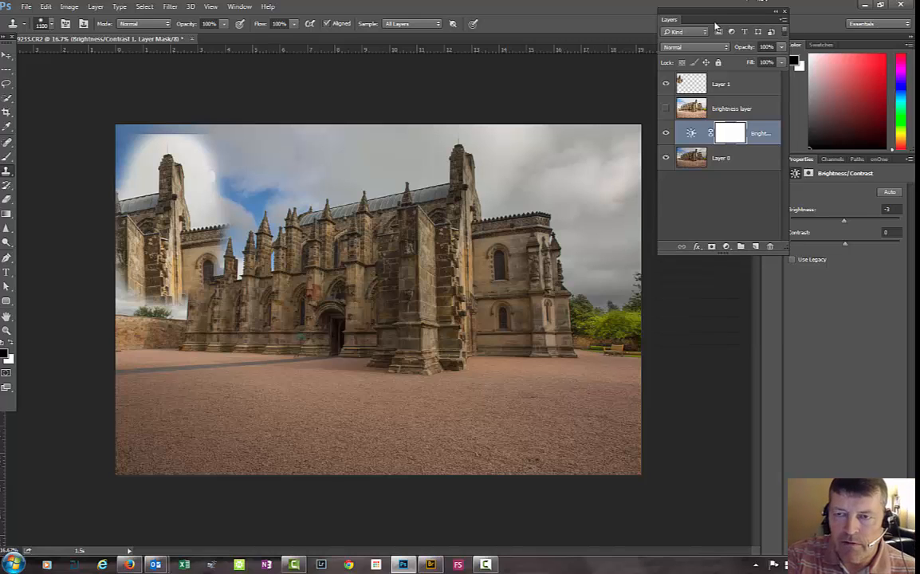
drag(715, 20, 839, 313)
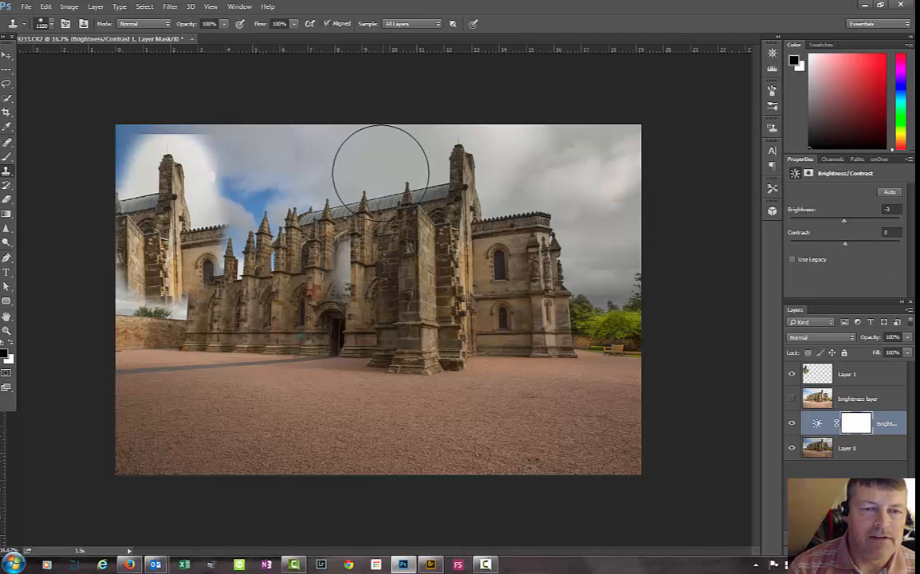
Delete Layer 1 with the cloned tower and the Brightness/Contrast adjustment layer.
click(877, 375)
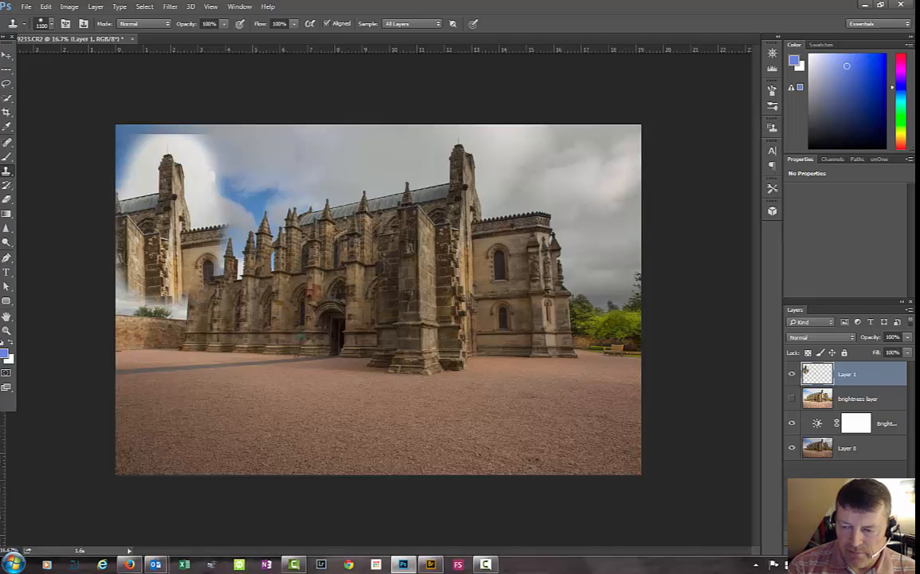
key(Delete)
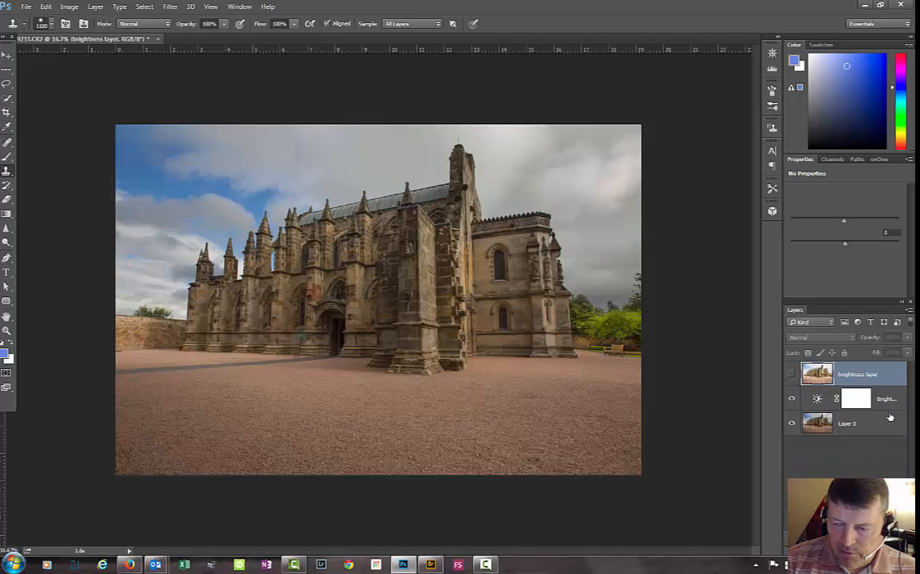
click(889, 400)
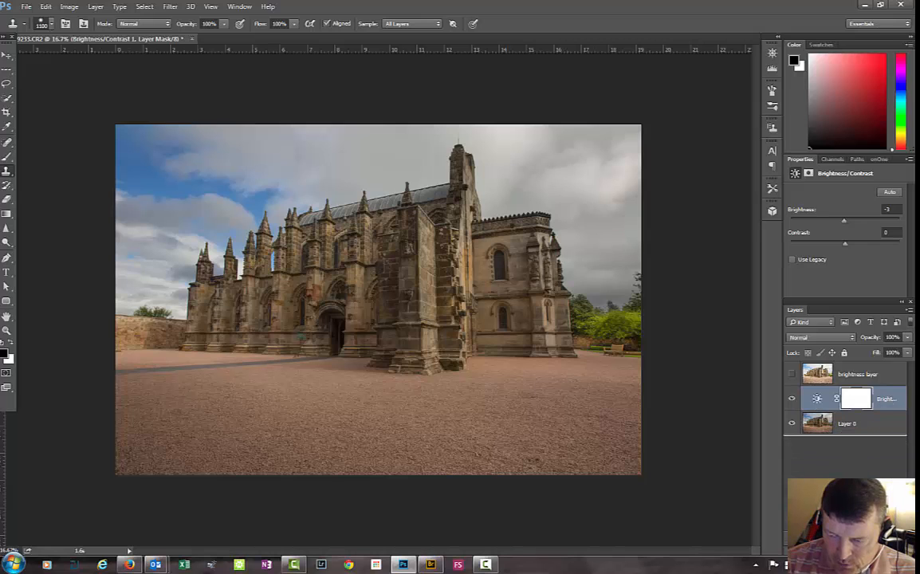
key(Delete)
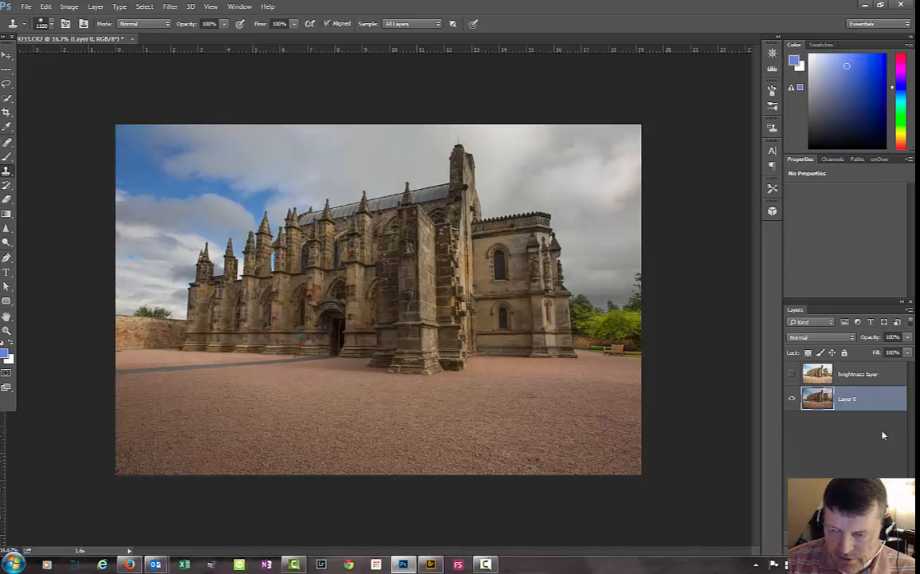
Compare the brightness layer with Layer 0 by toggling its visibility, and delete the brightness layer.
click(865, 374)
click(793, 374)
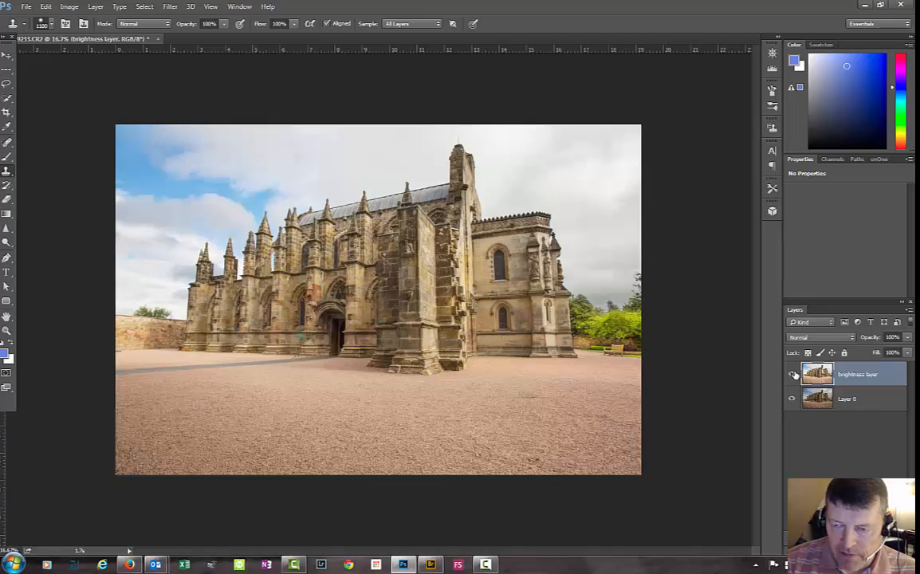
click(793, 374)
click(792, 374)
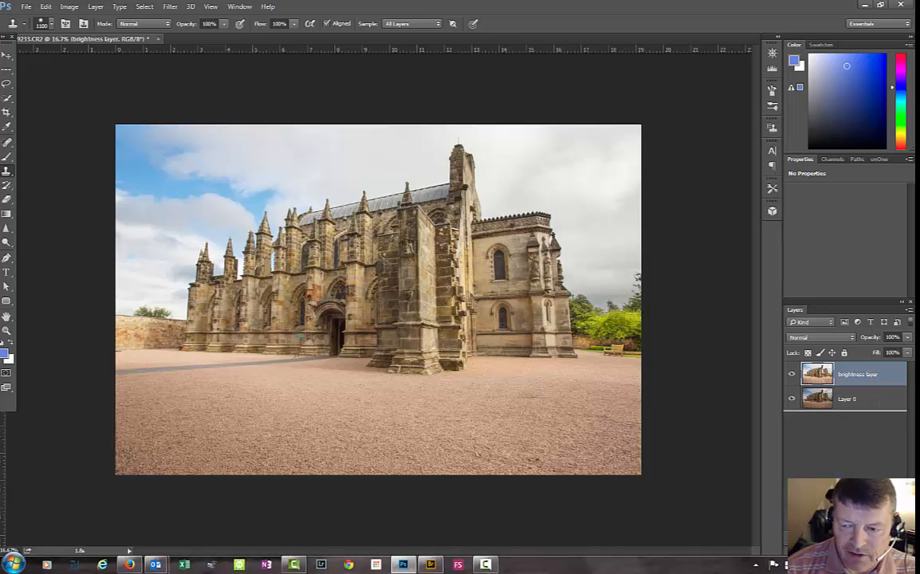
key(Delete)
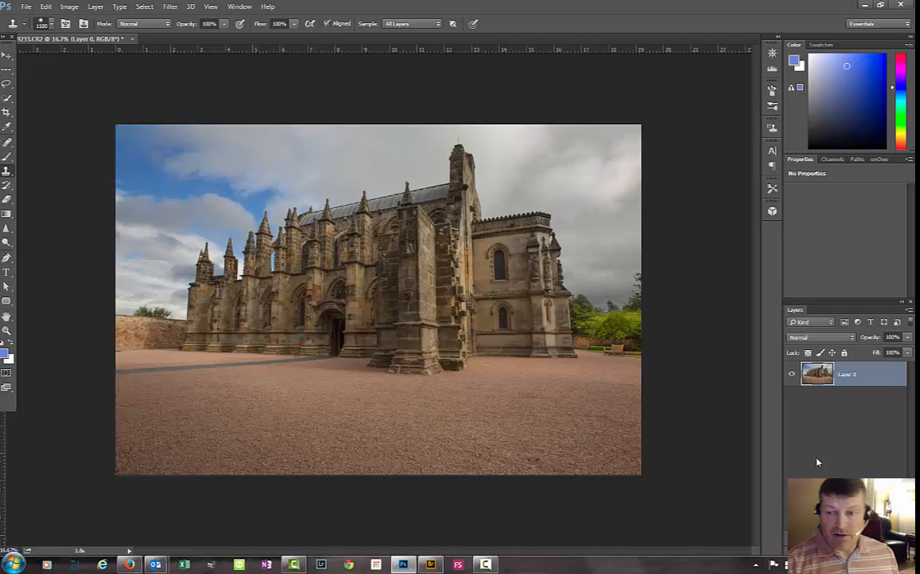
Duplicate Layer 0 within the same document, keeping the suggested name Layer 0 copy.
right_click(868, 383)
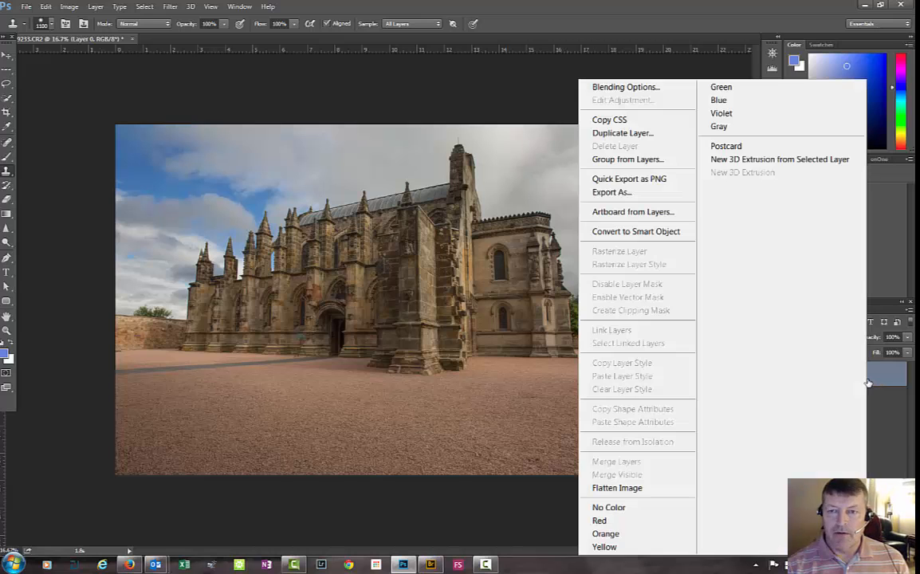
click(652, 133)
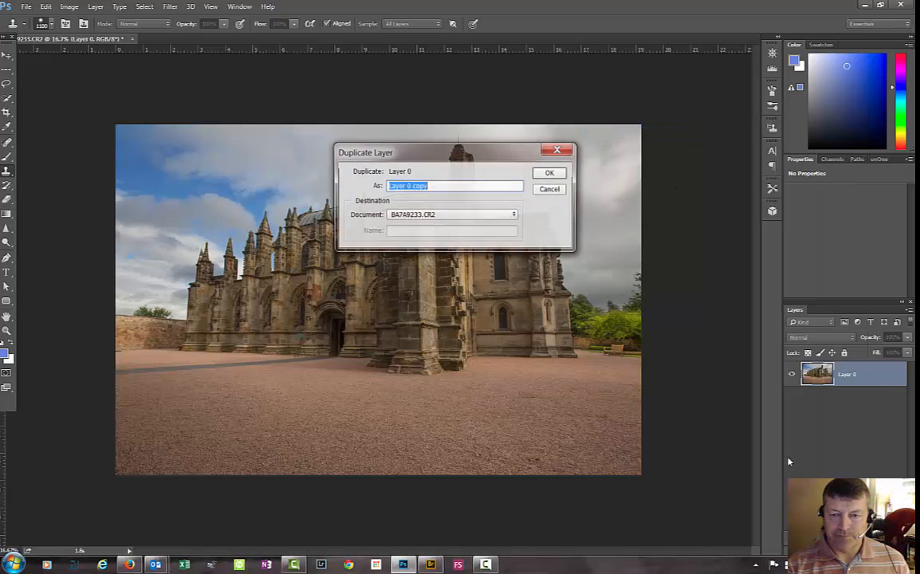
click(550, 172)
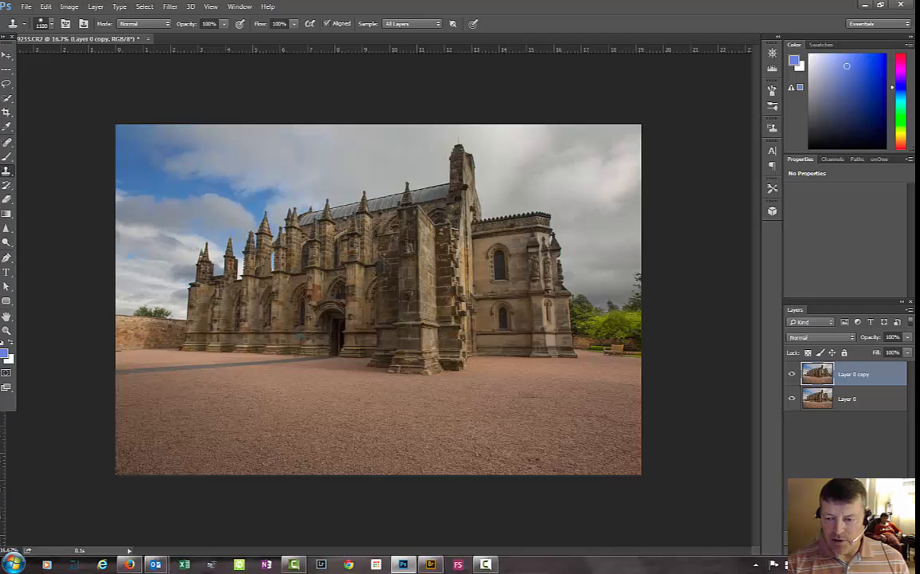
click(849, 546)
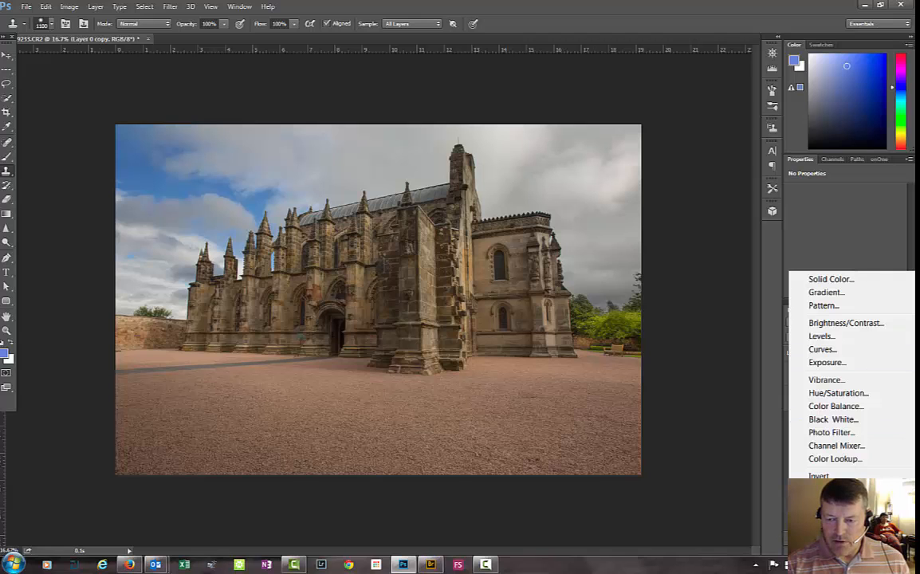
click(773, 354)
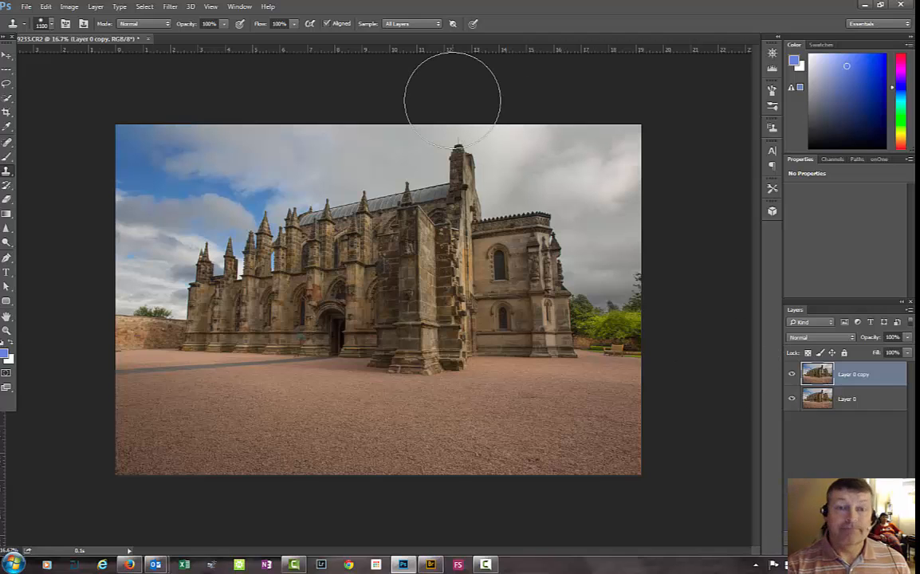